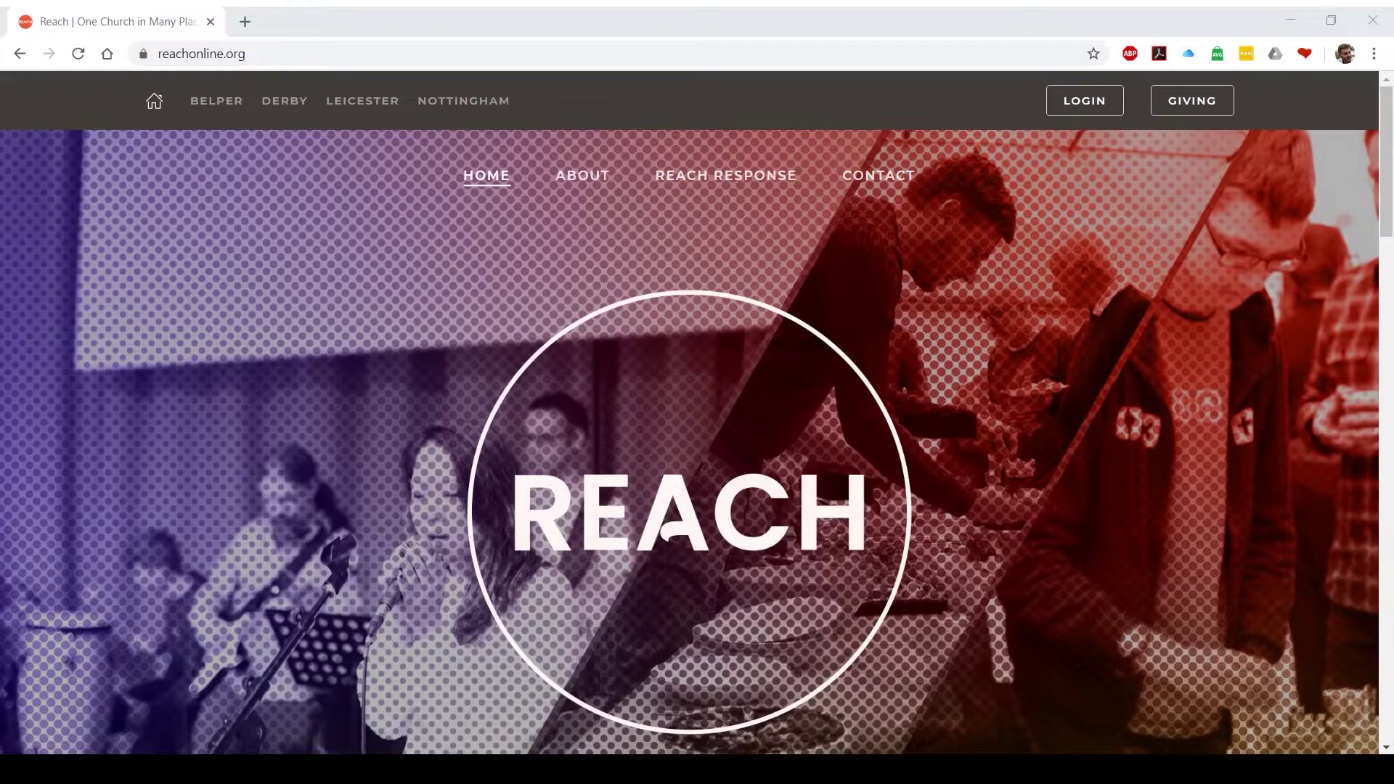
Log in to the Reach member portal as the Communications Officer with the prefilled email and password
{"action": "left_click", "coordinate": [1084, 101]}
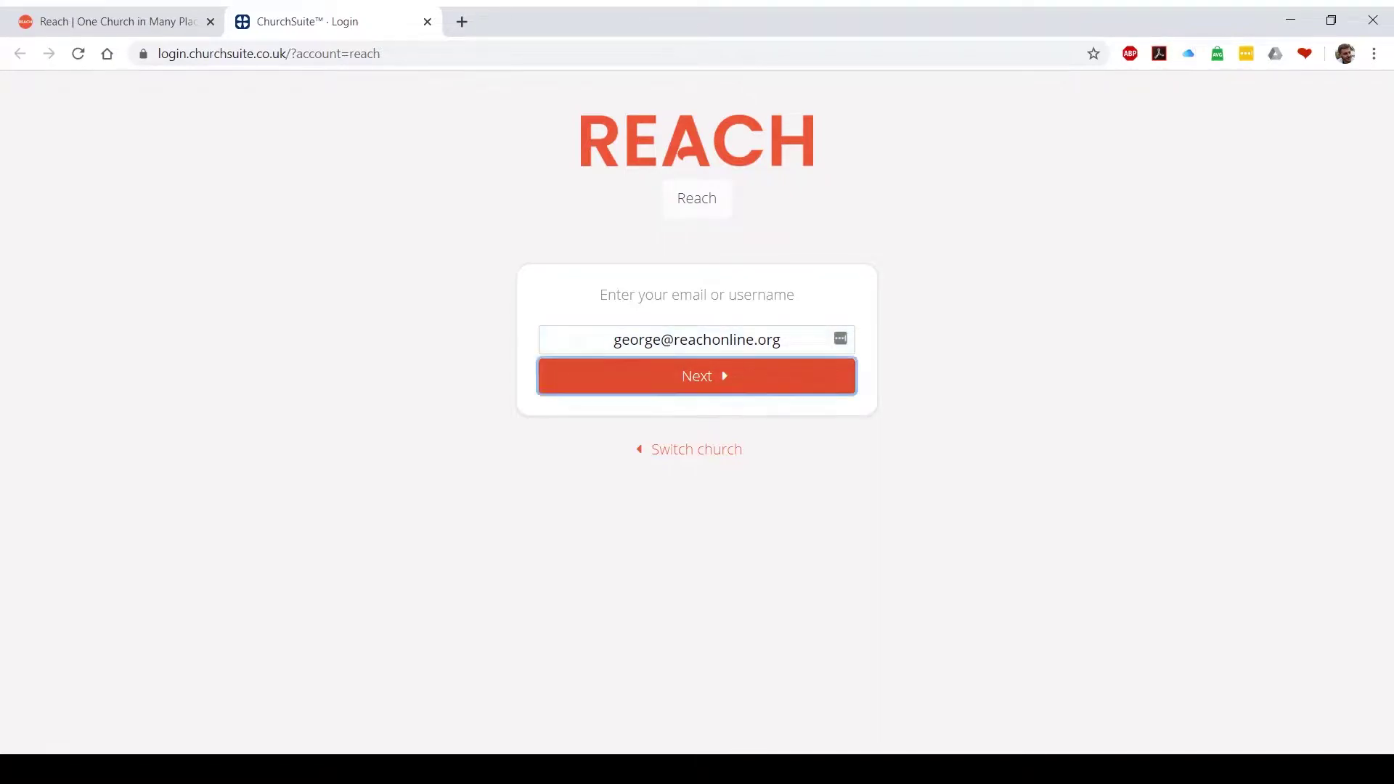
{"action": "key", "text": "Return"}
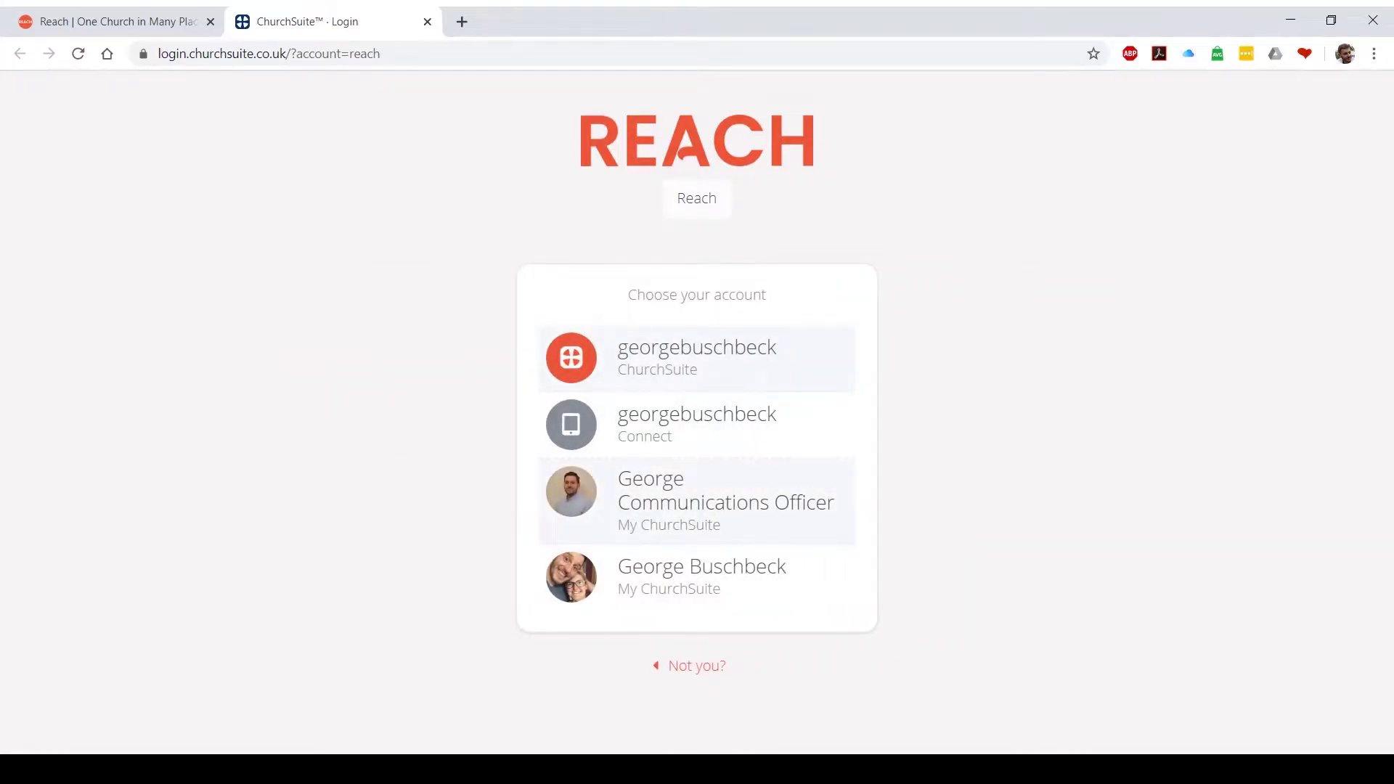
{"action": "left_click", "coordinate": [697, 459]}
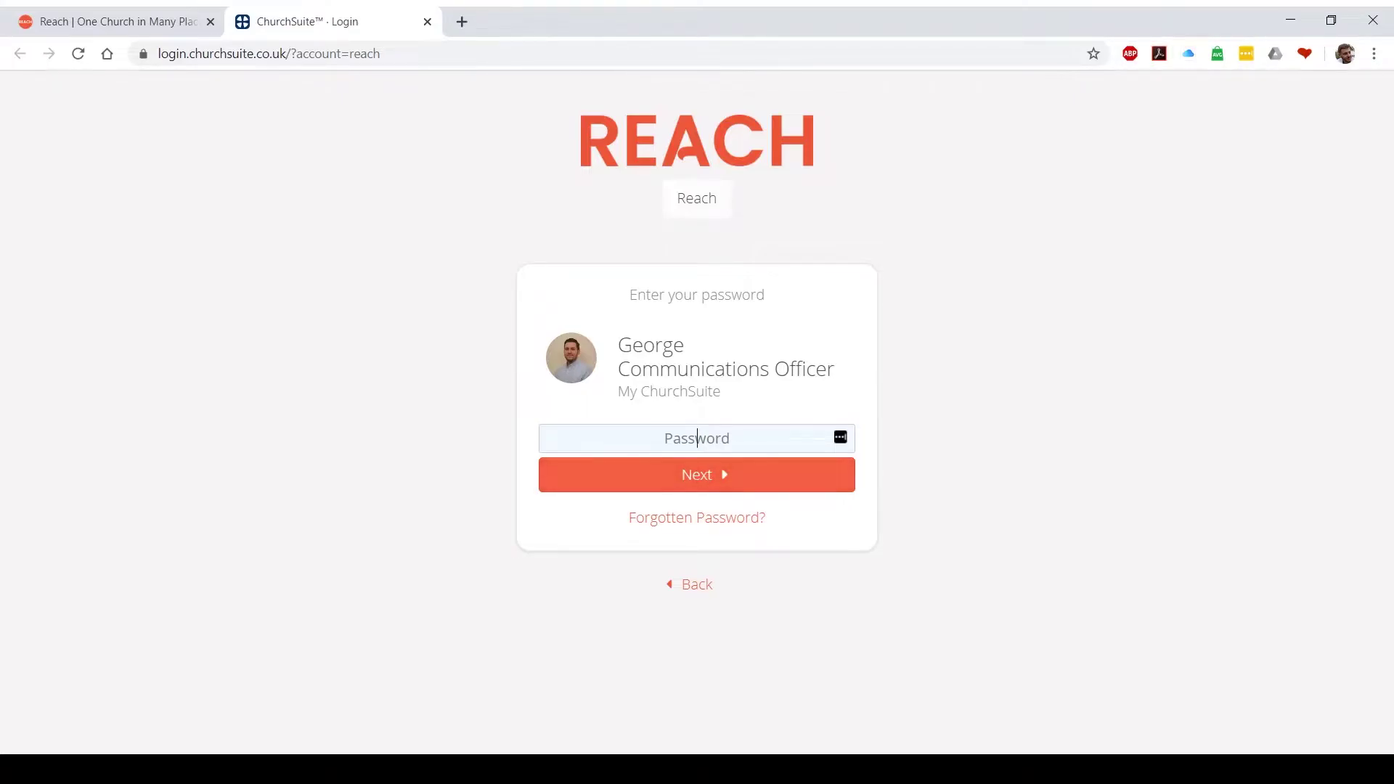
{"action": "type", "text": "••••••••••••••••"}
{"action": "key", "text": "Return"}
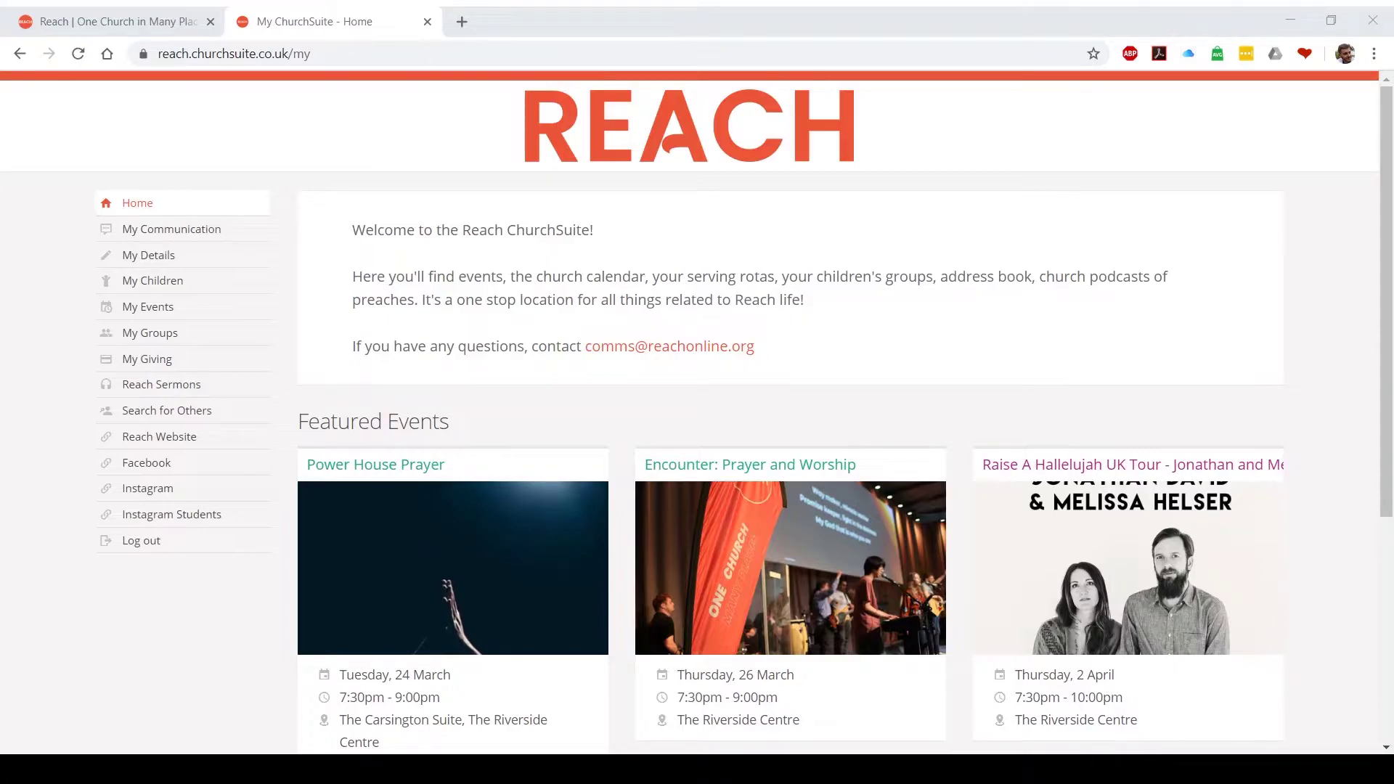
Open My Communication and read the [Reach] ACTS 4 message from Reach Groups, then close it
{"action": "scroll", "coordinate": [738, 411], "scroll_direction": "down", "scroll_amount": 5}
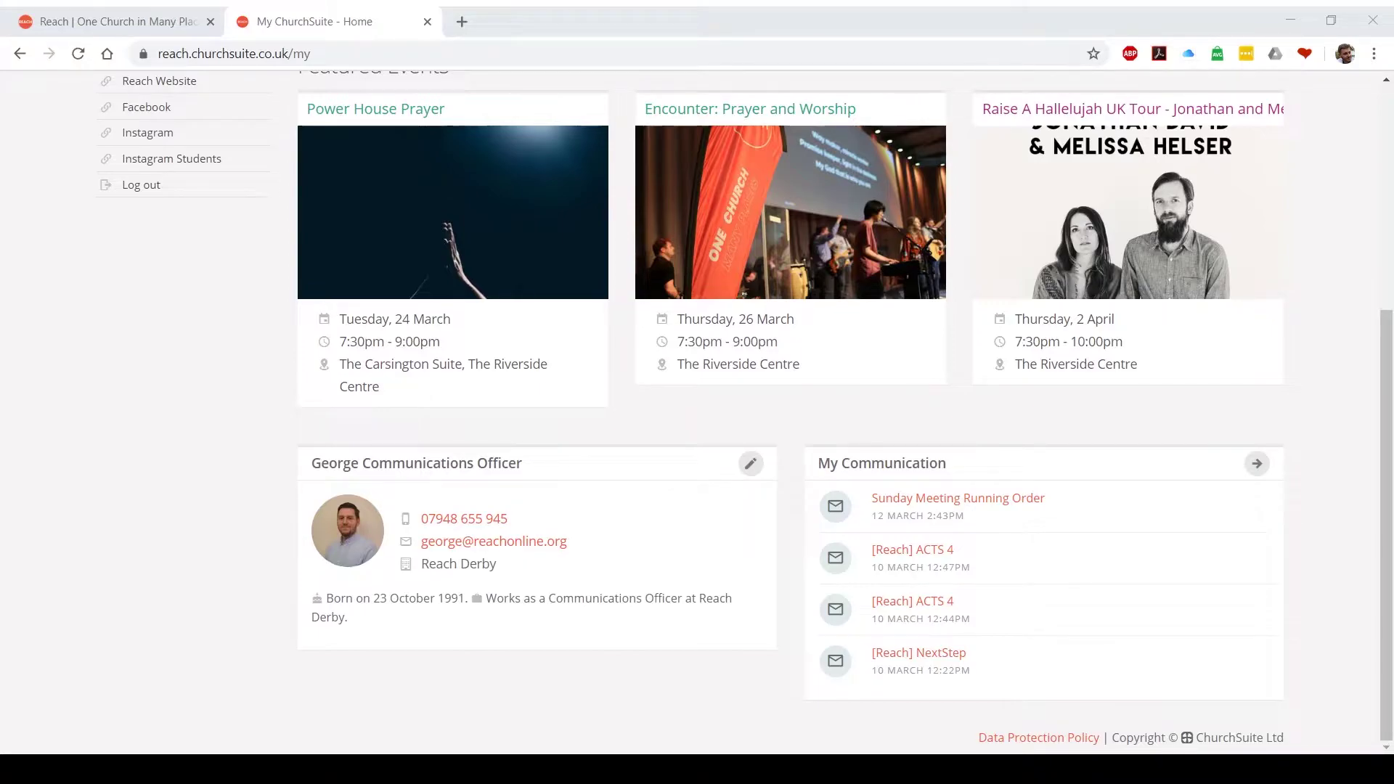
{"action": "scroll", "coordinate": [697, 412], "scroll_direction": "up", "scroll_amount": 5}
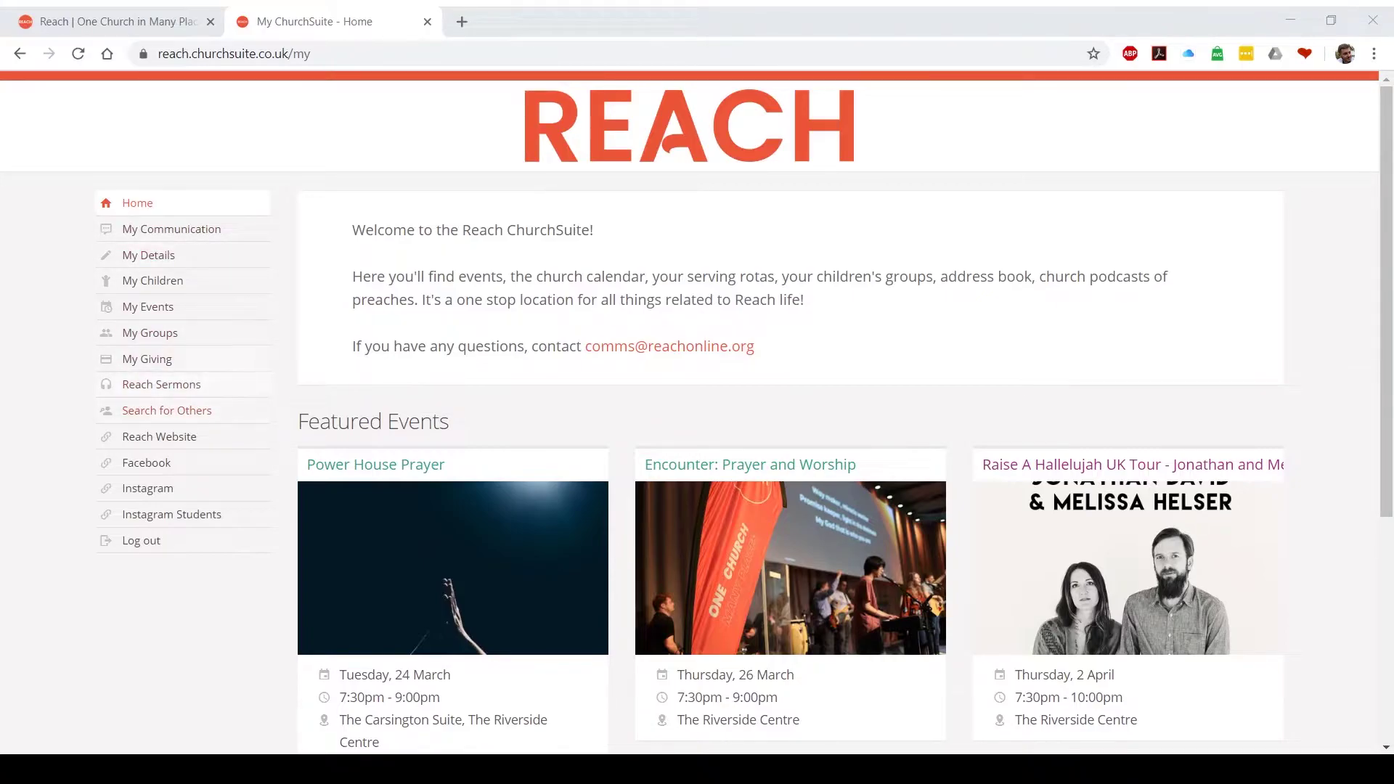
{"action": "left_click", "coordinate": [172, 228]}
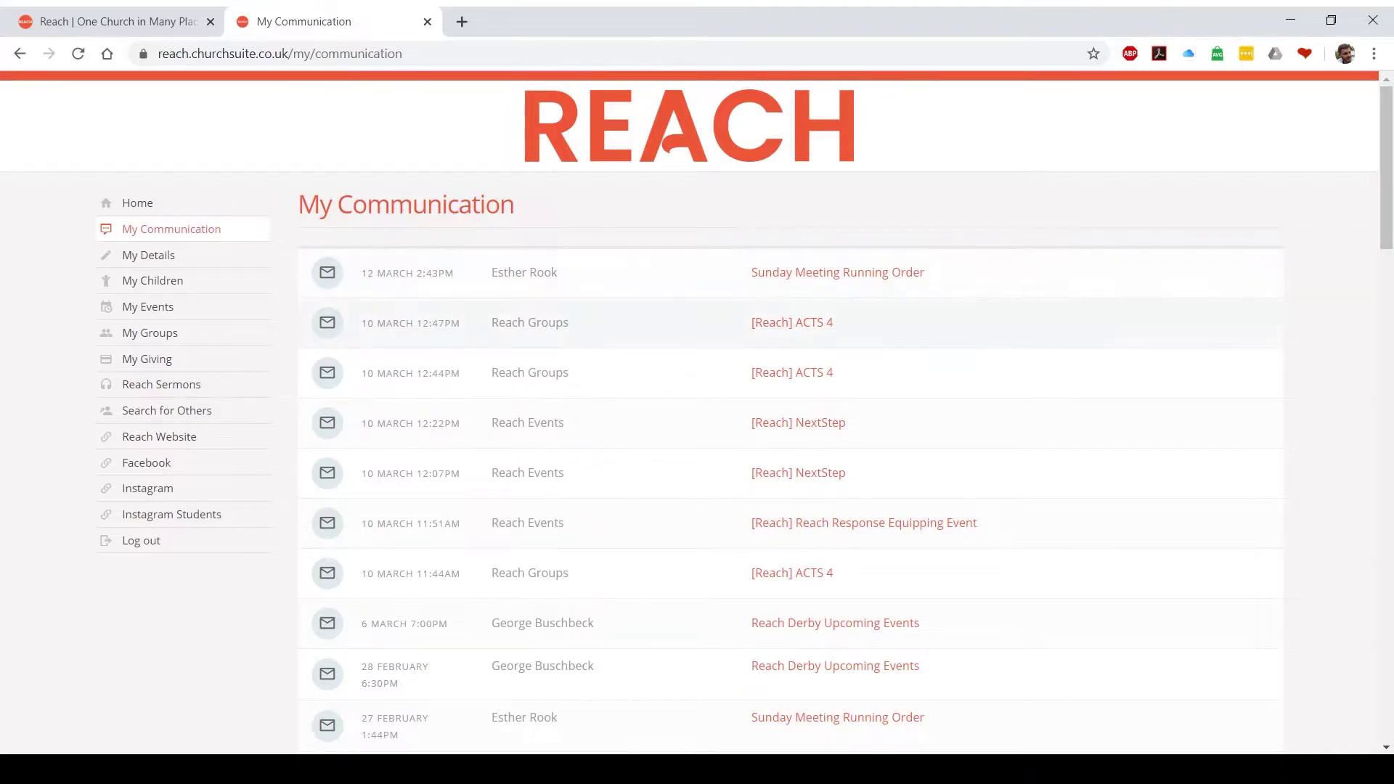
{"action": "left_click", "coordinate": [791, 322]}
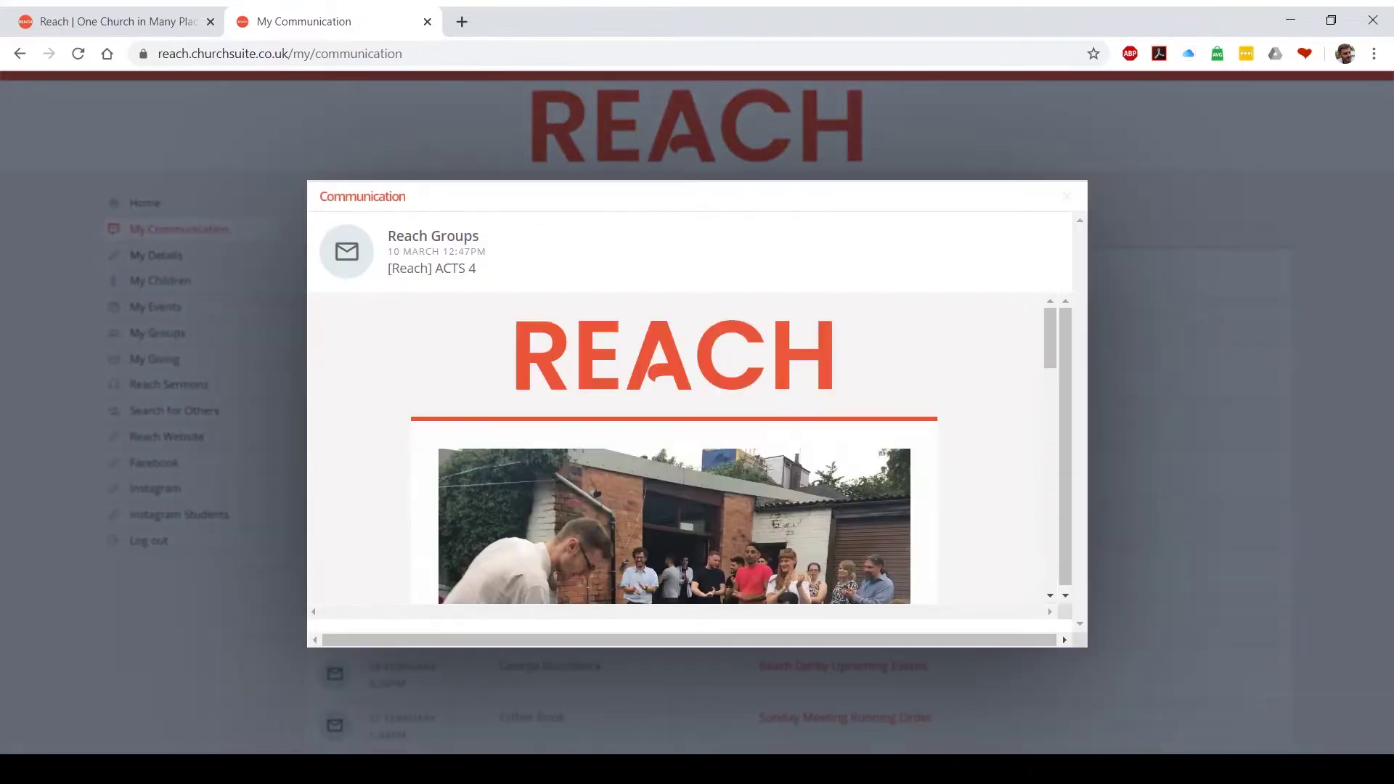
{"action": "scroll", "coordinate": [673, 446], "scroll_direction": "down", "scroll_amount": 10}
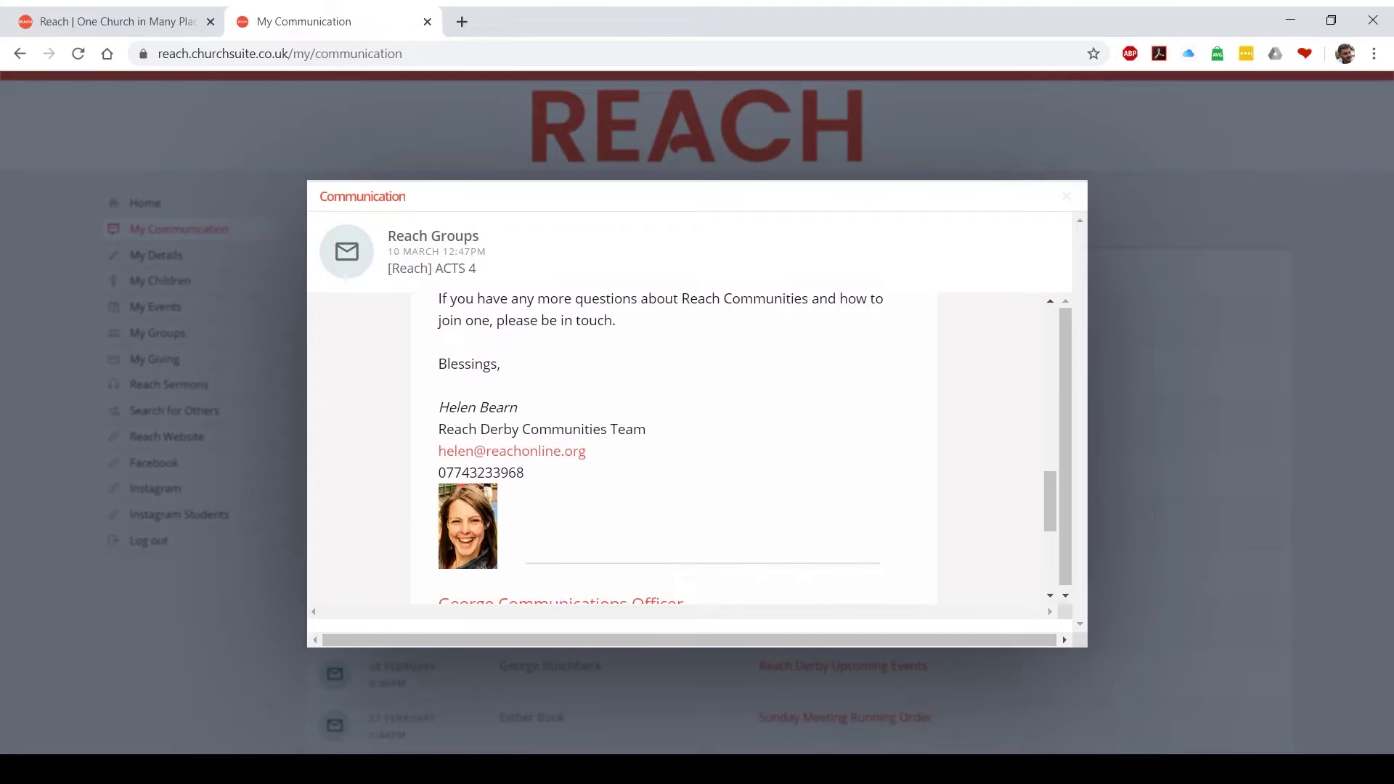
{"action": "key", "text": "Escape"}
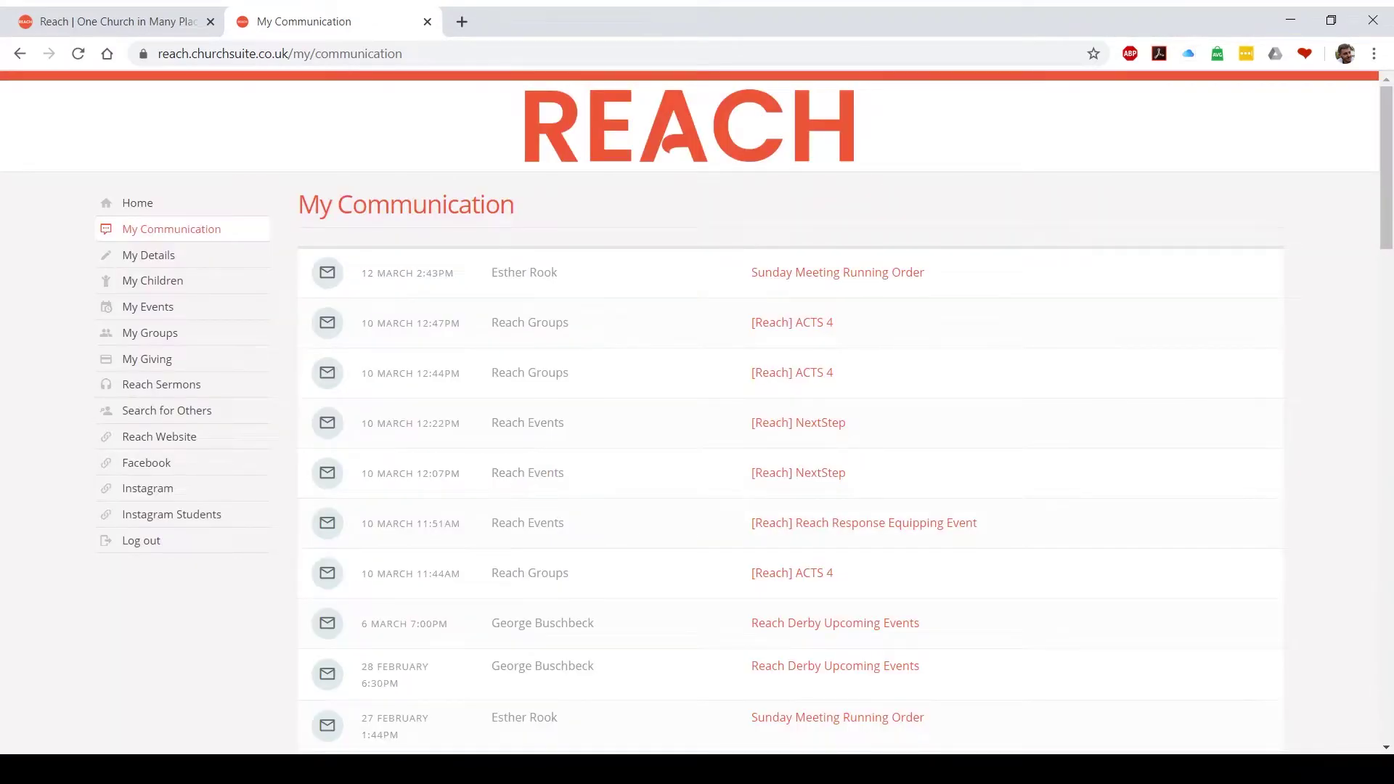
Open My Details for editing and review its Login and Privacy settings
{"action": "left_click", "coordinate": [148, 254]}
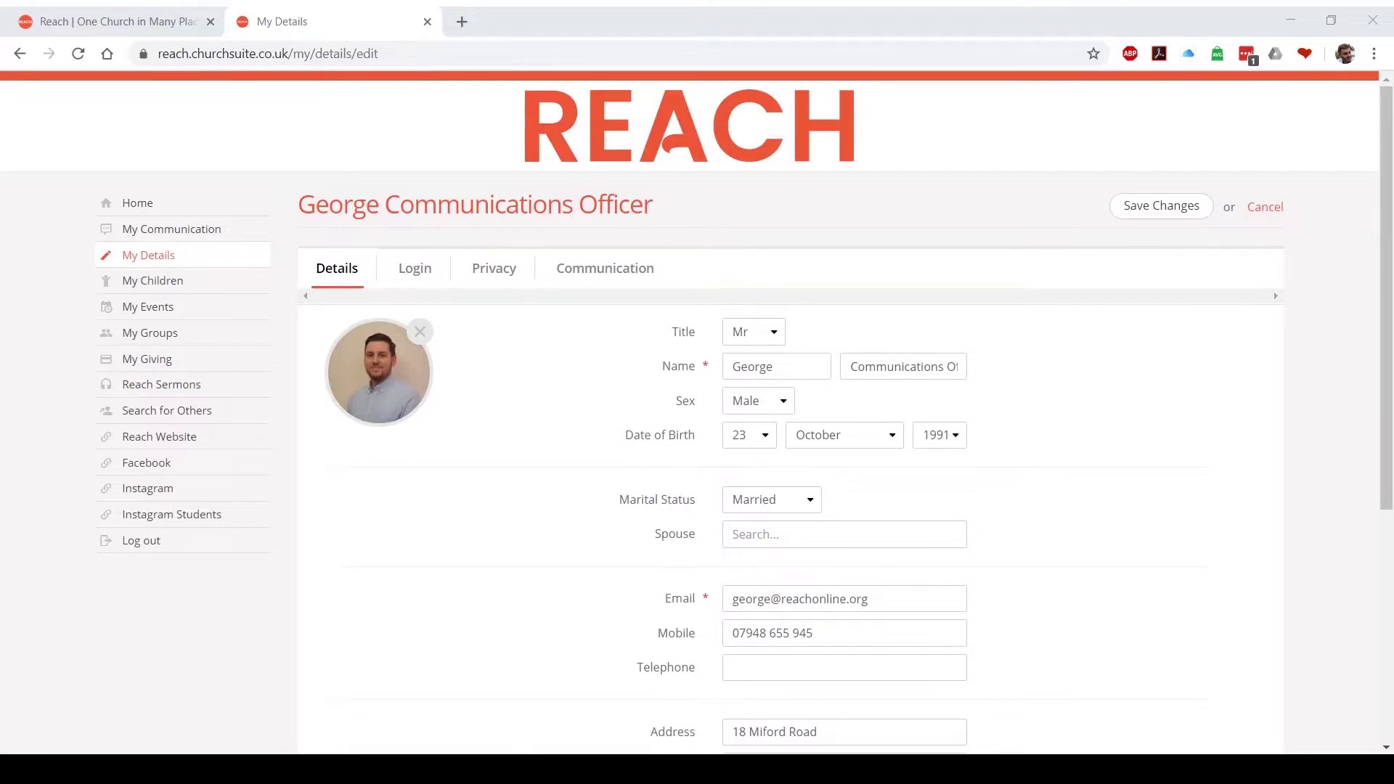
{"action": "left_click", "coordinate": [414, 268]}
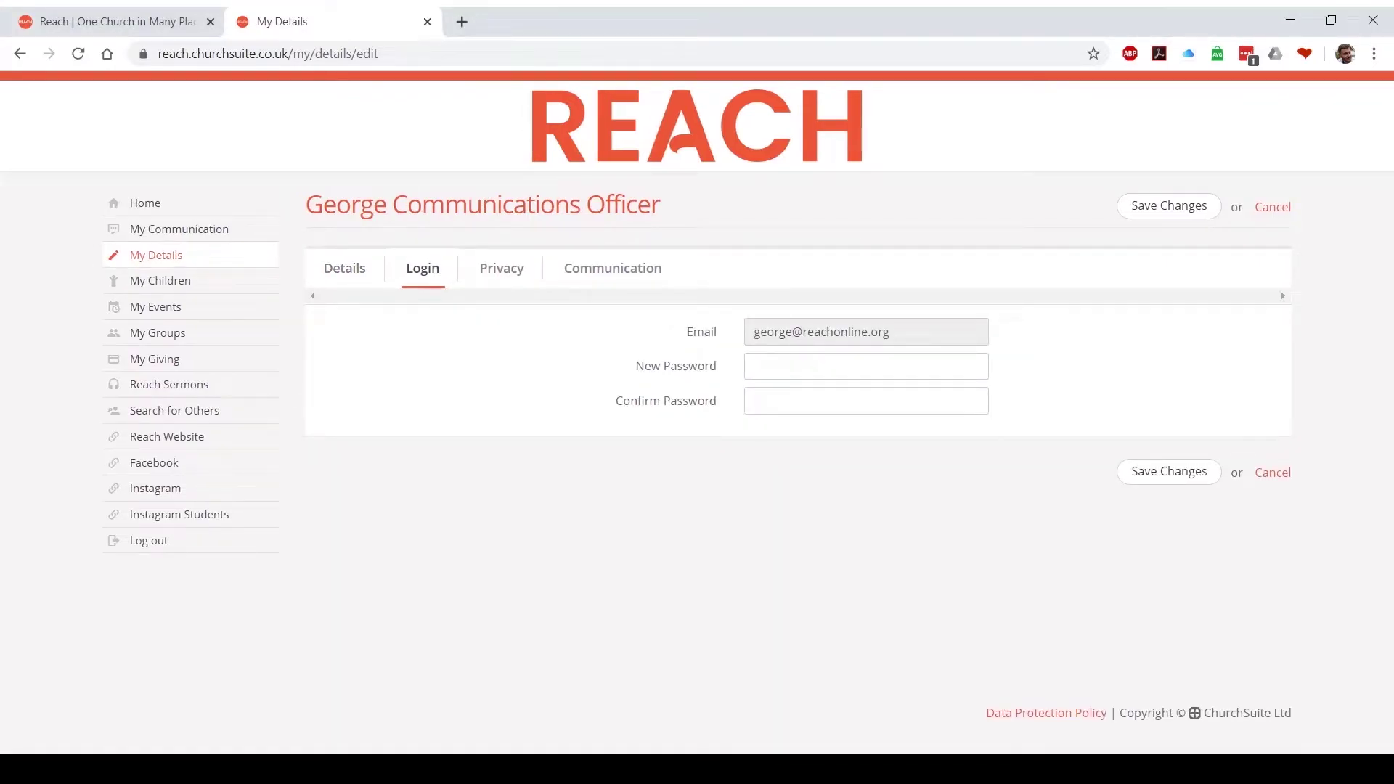
{"action": "left_click", "coordinate": [501, 268]}
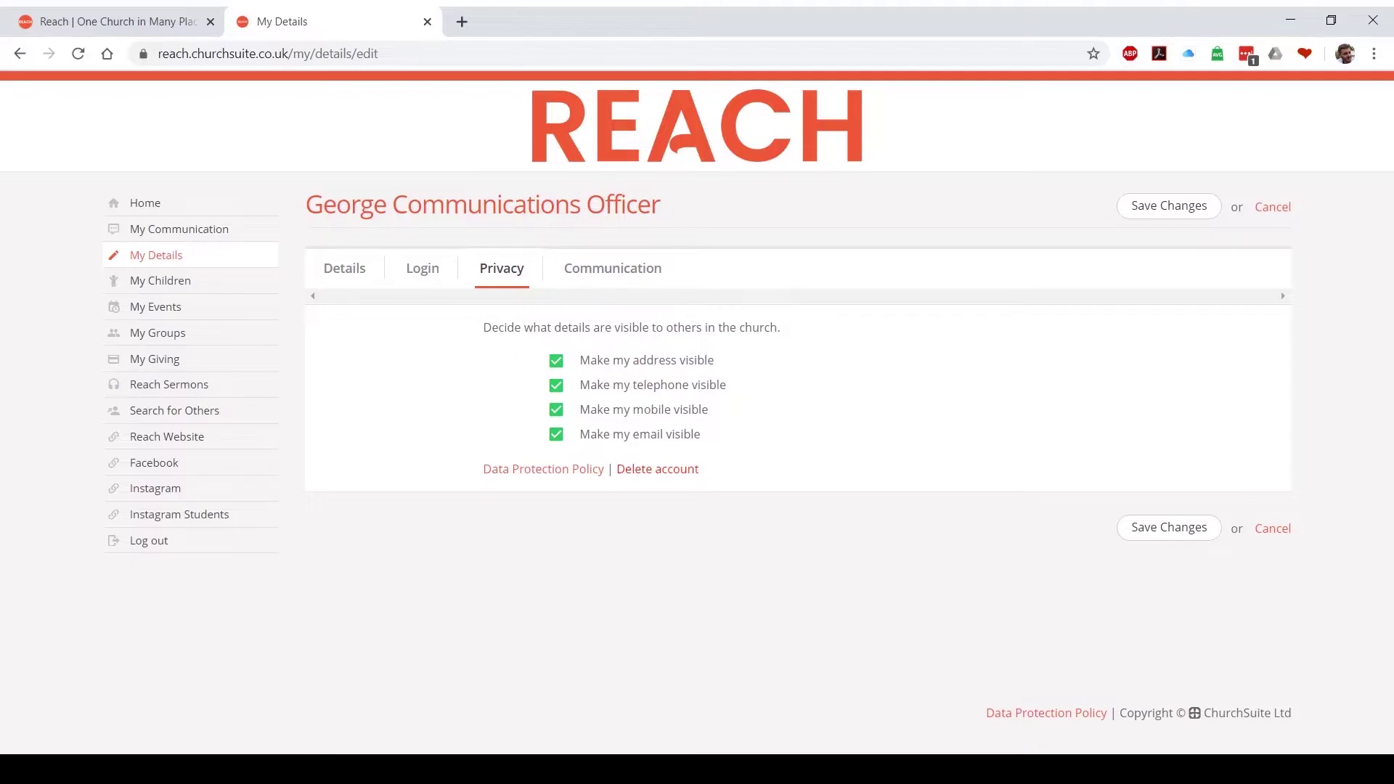
Show the Communication preferences, with general emails and general SMS both ticked to receive
{"action": "left_click", "coordinate": [612, 268]}
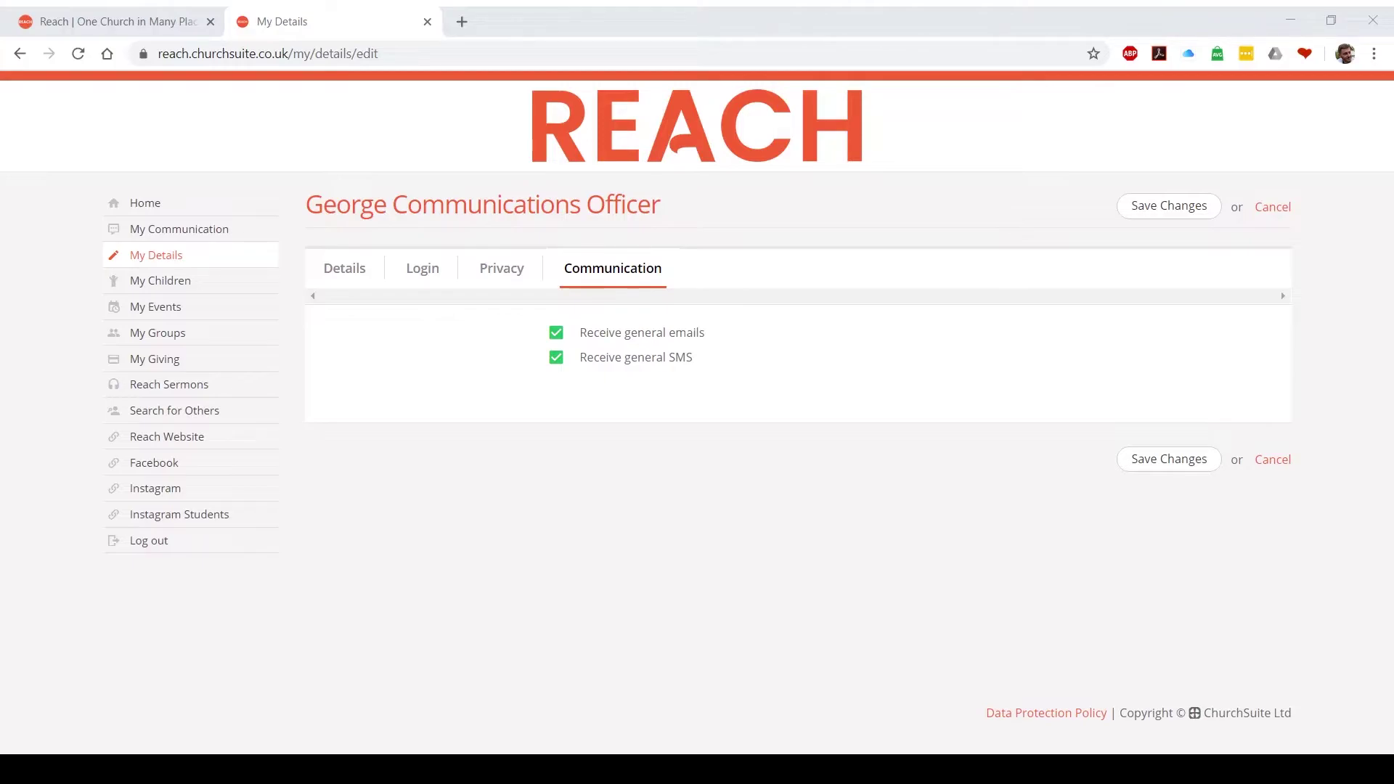
Open My Children and look through the Add child form's details and consent fields
{"action": "left_click", "coordinate": [160, 280]}
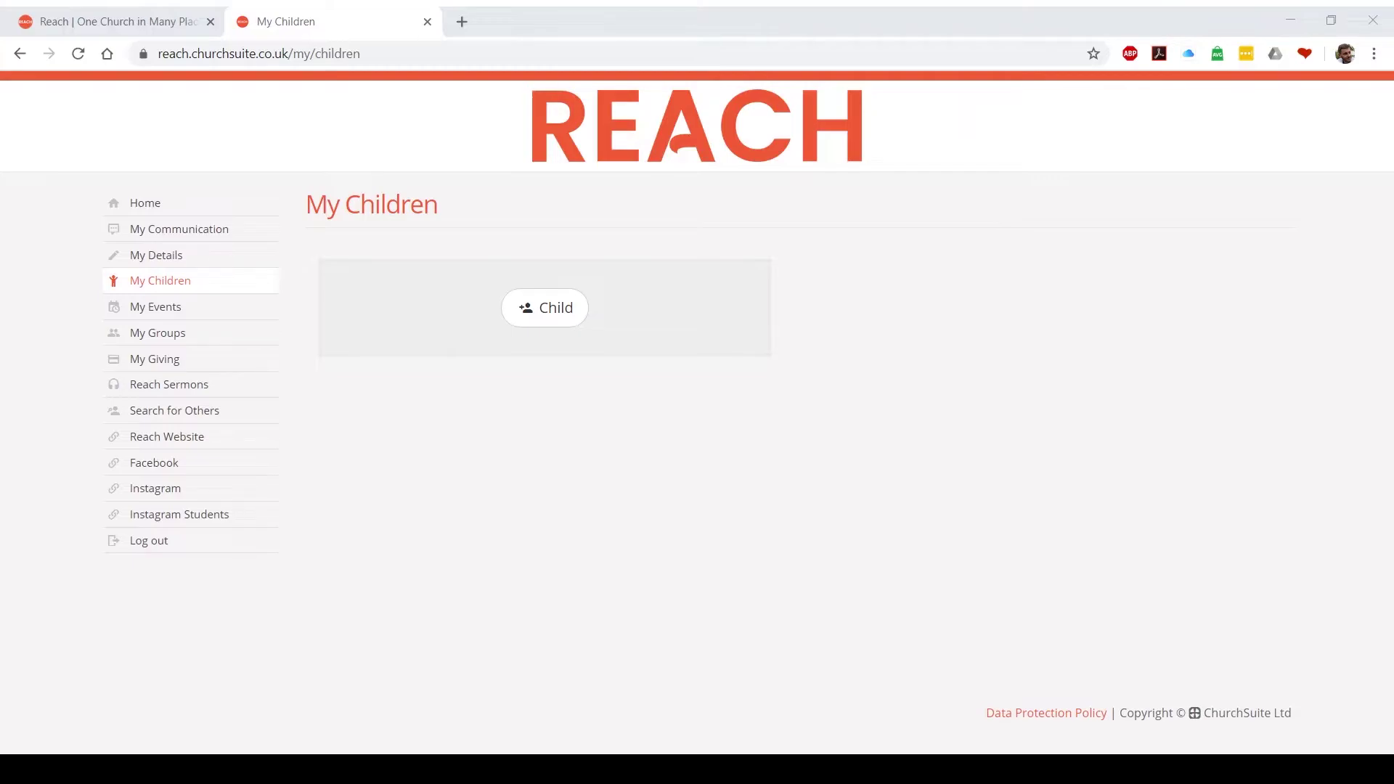
{"action": "left_click", "coordinate": [544, 308]}
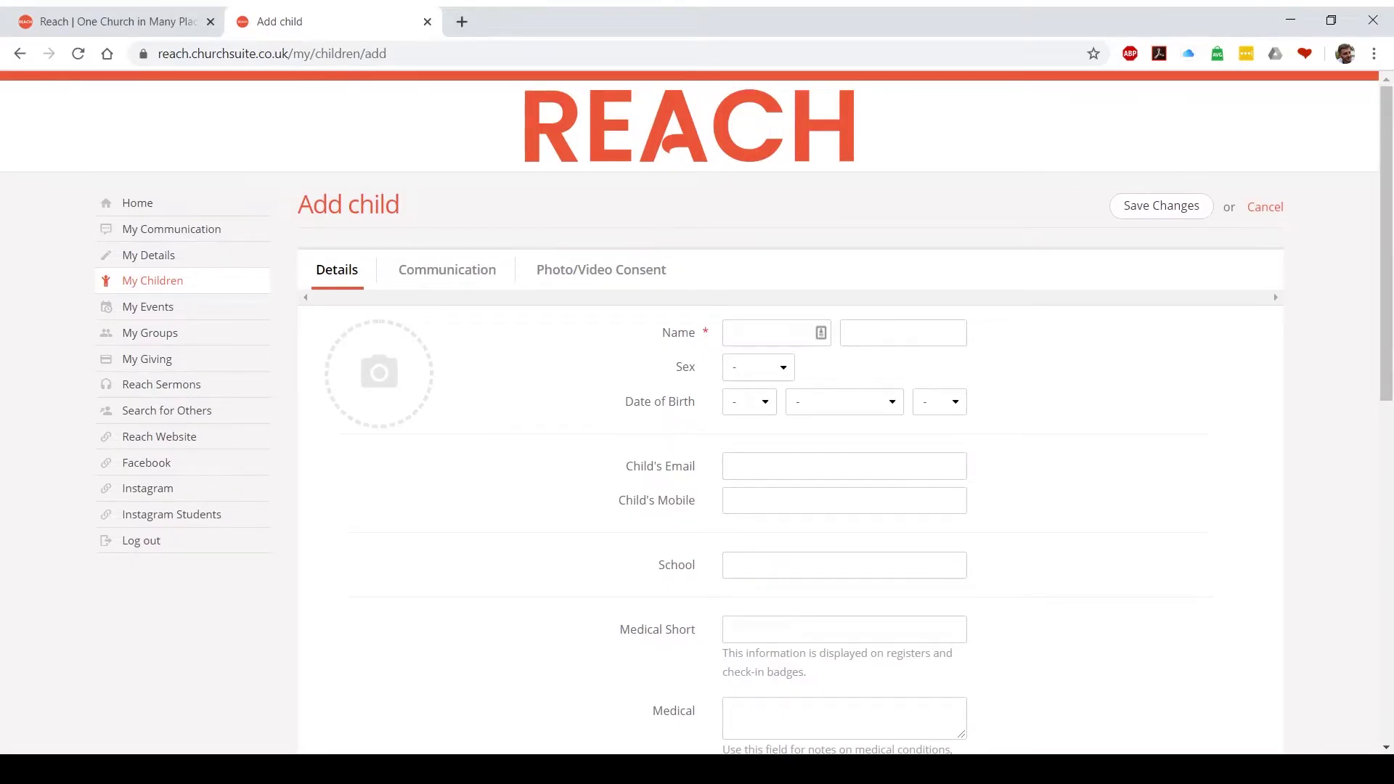
{"action": "scroll", "coordinate": [1273, 294], "scroll_direction": "down", "scroll_amount": 3}
{"action": "scroll", "coordinate": [790, 413], "scroll_direction": "down", "scroll_amount": 3}
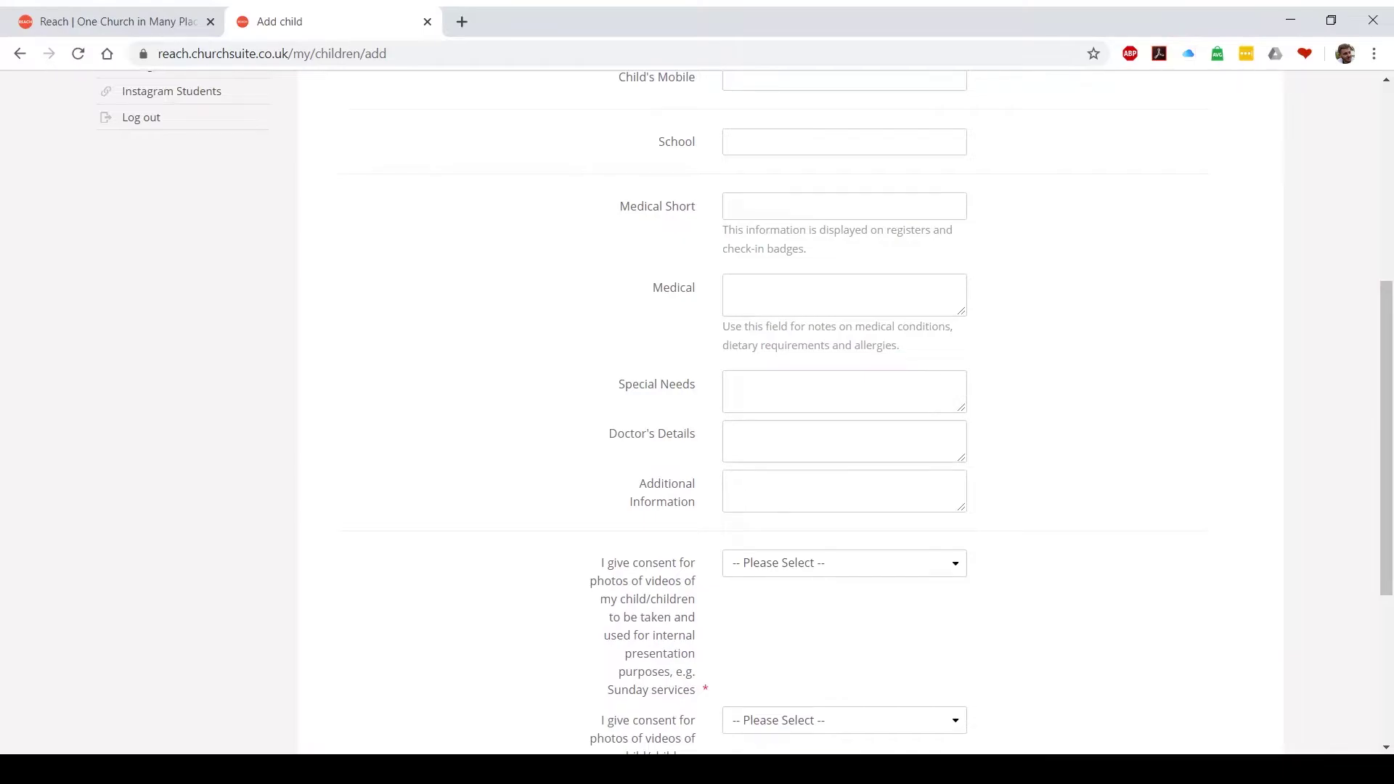
{"action": "scroll", "coordinate": [790, 413], "scroll_direction": "down", "scroll_amount": 5}
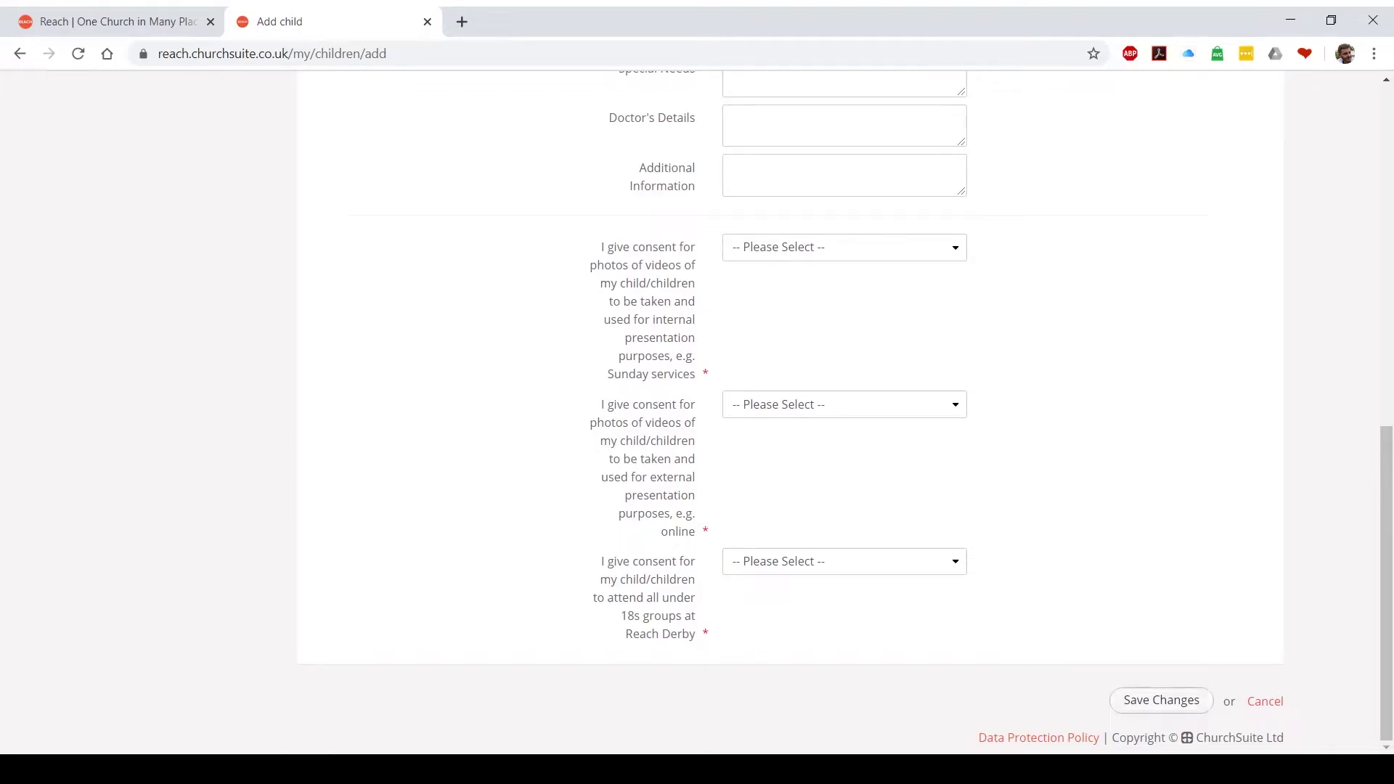
{"action": "scroll", "coordinate": [696, 406], "scroll_direction": "up", "scroll_amount": 10}
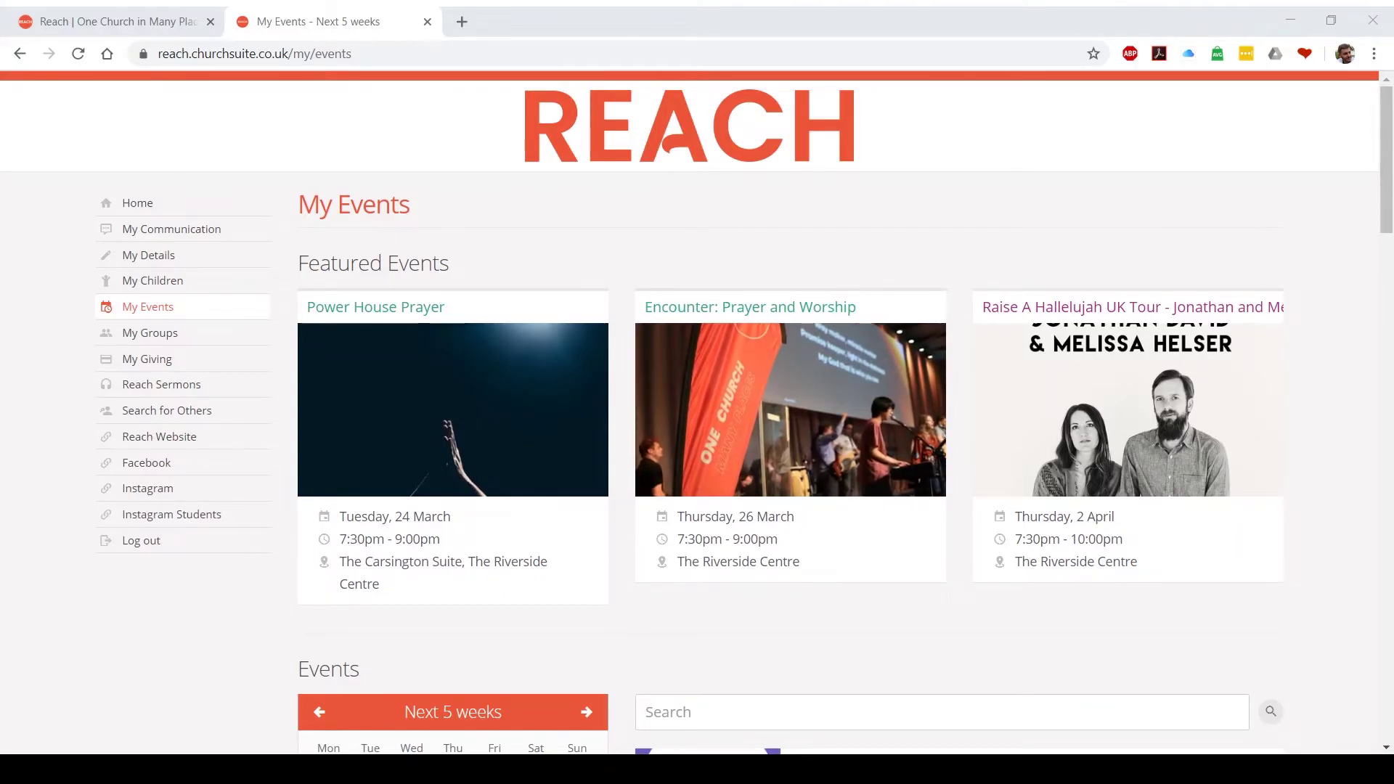
Find the Alpha! event on 23 April 2020 in the calendar and open its sign-up form
{"action": "scroll", "coordinate": [799, 436], "scroll_direction": "down", "scroll_amount": 9}
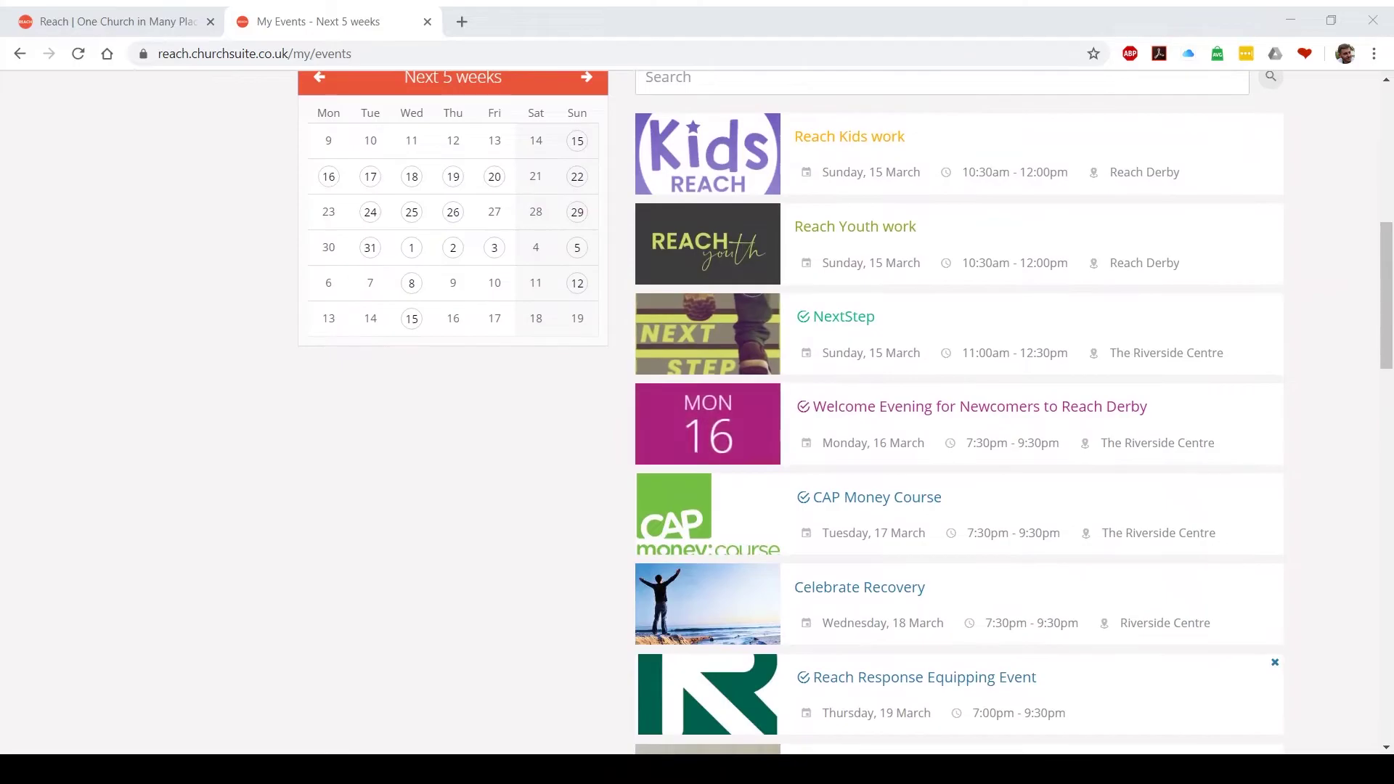
{"action": "scroll", "coordinate": [799, 436], "scroll_direction": "up", "scroll_amount": 3}
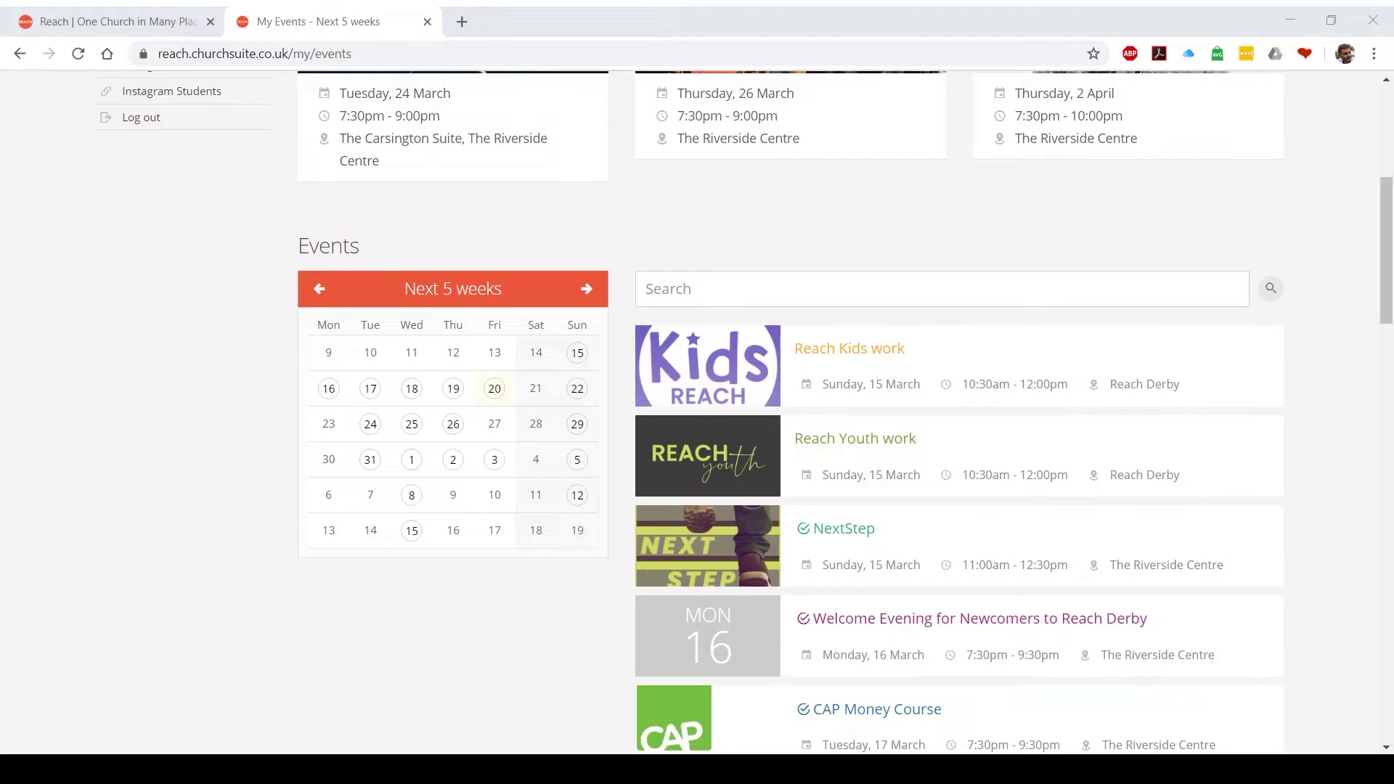
{"action": "scroll", "coordinate": [959, 435], "scroll_direction": "down", "scroll_amount": 3}
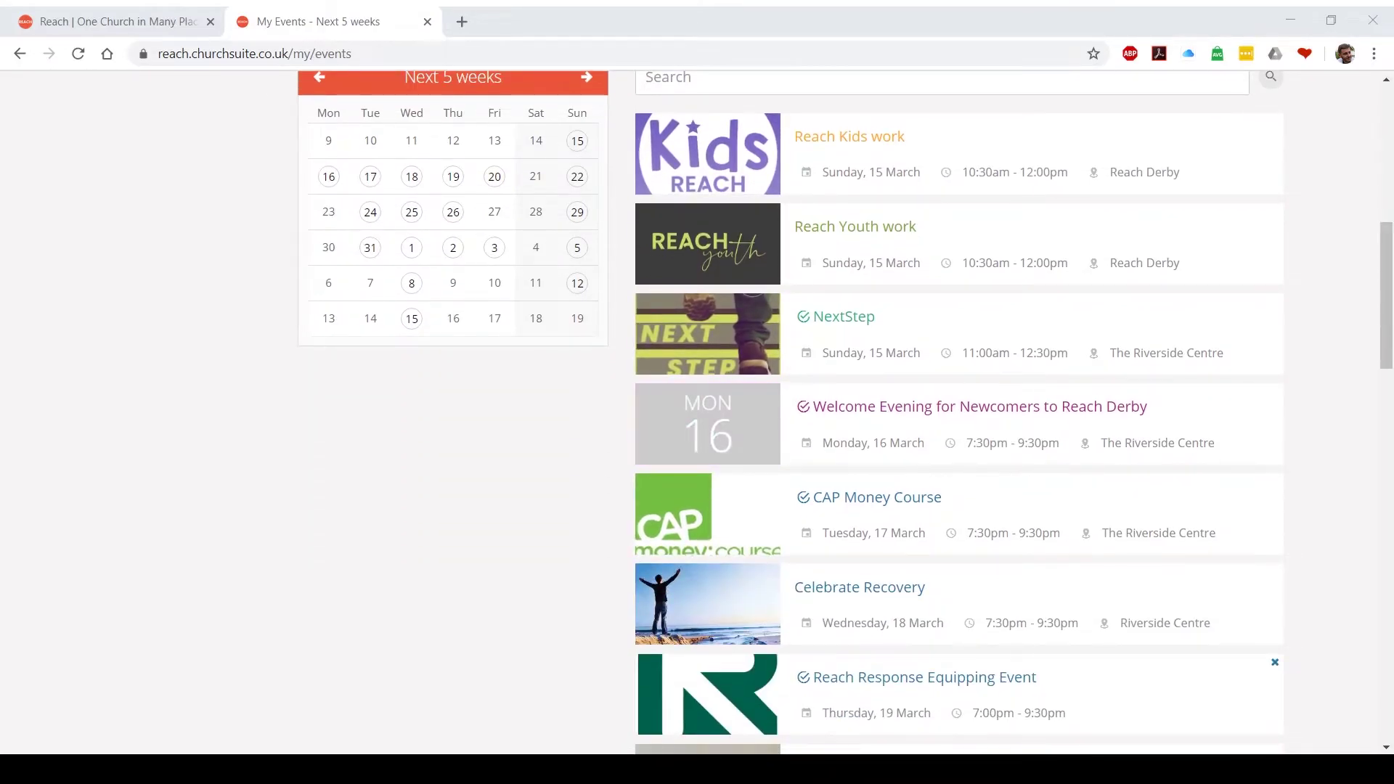
{"action": "scroll", "coordinate": [958, 435], "scroll_direction": "up", "scroll_amount": 3}
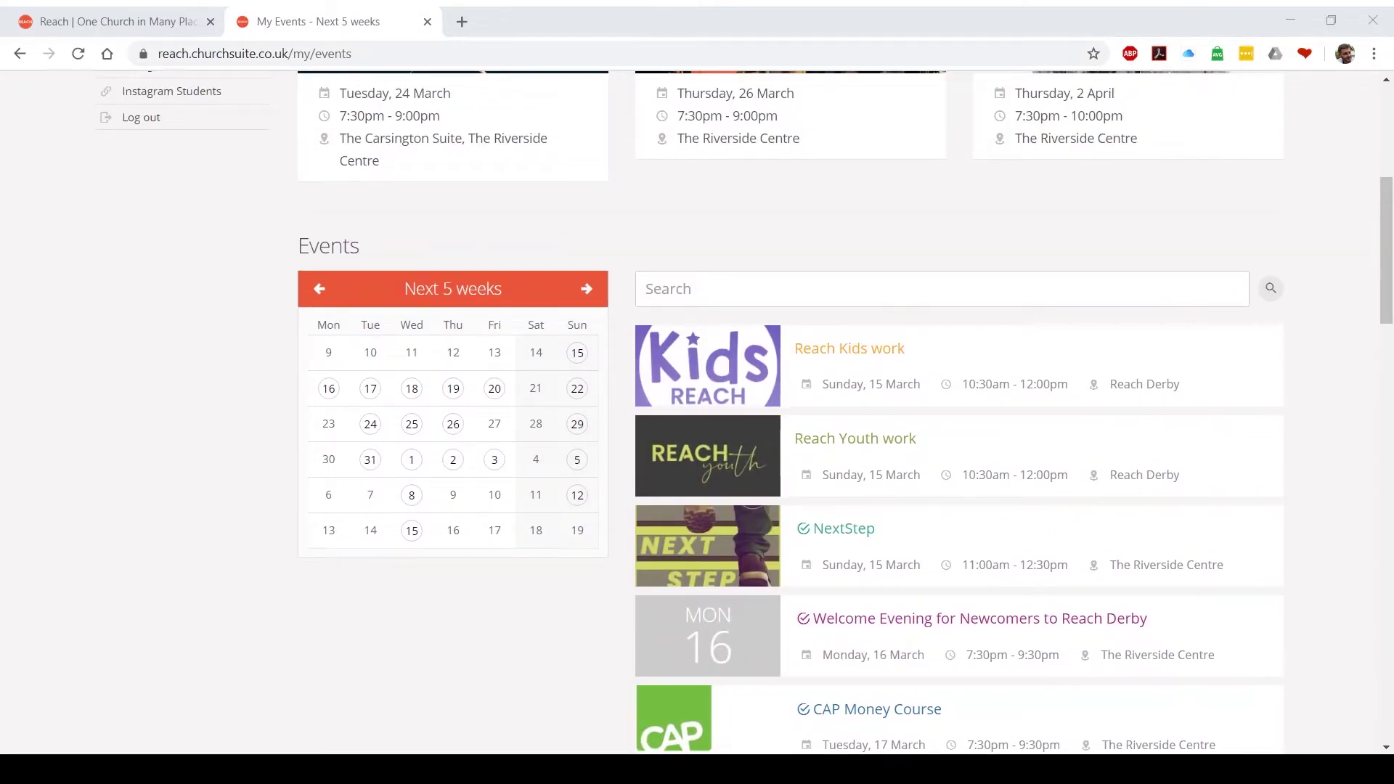
{"action": "left_click", "coordinate": [587, 288]}
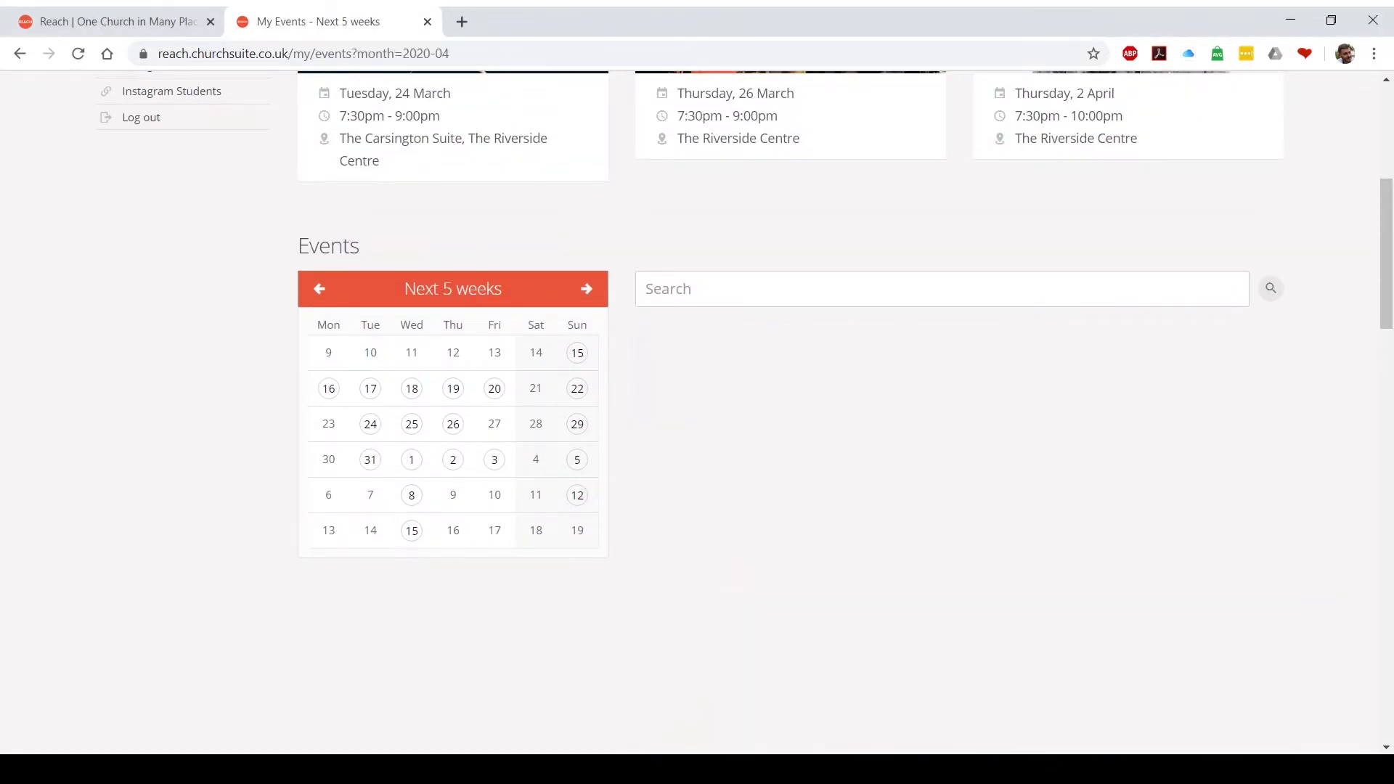
{"action": "left_click", "coordinate": [453, 458]}
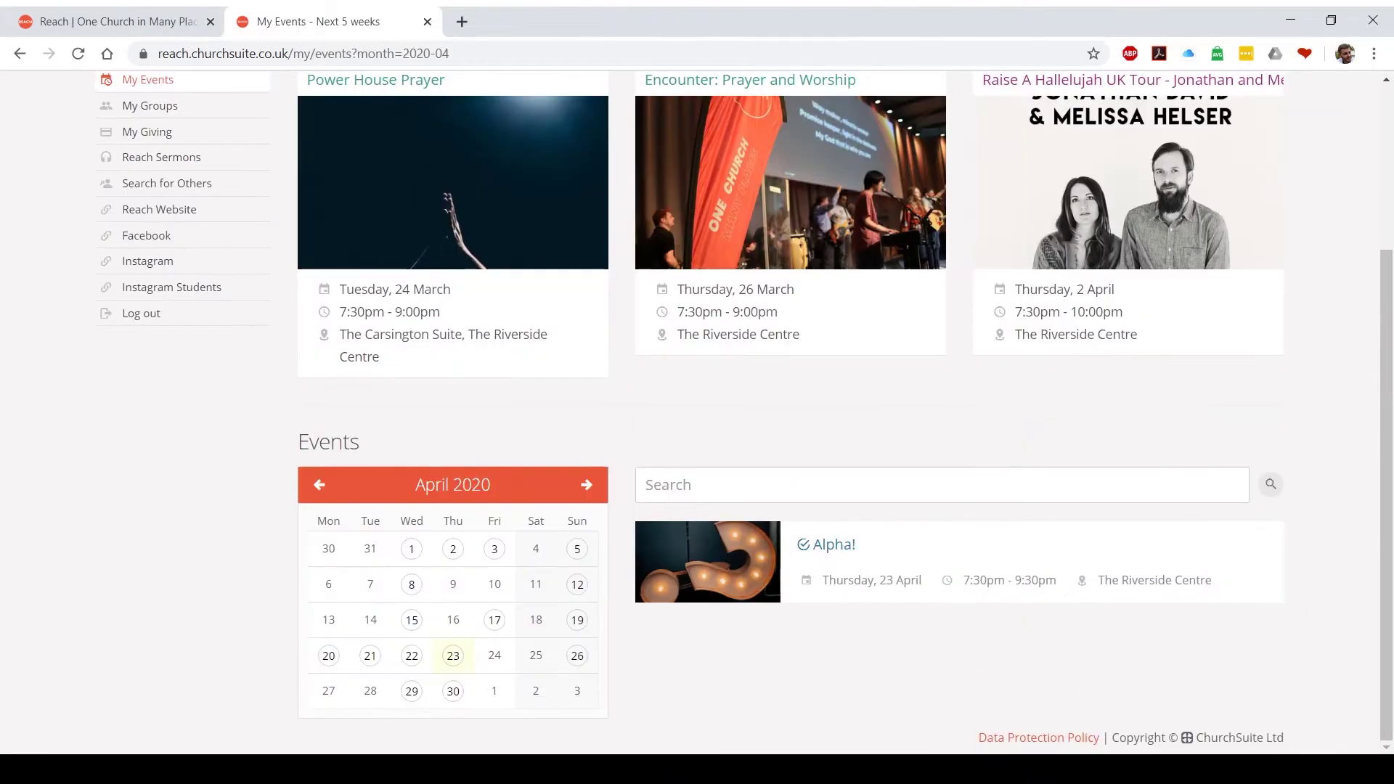
{"action": "left_click", "coordinate": [833, 545]}
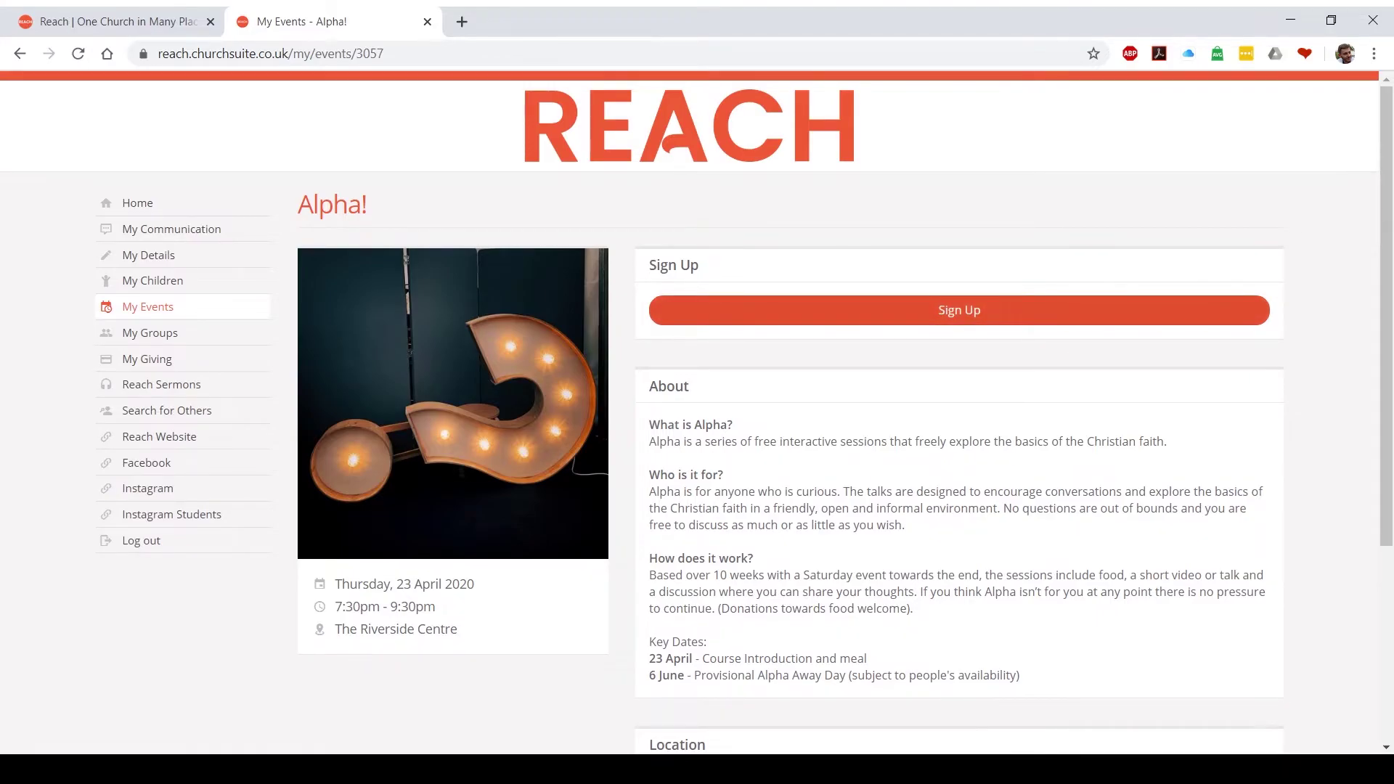
{"action": "left_click", "coordinate": [959, 310]}
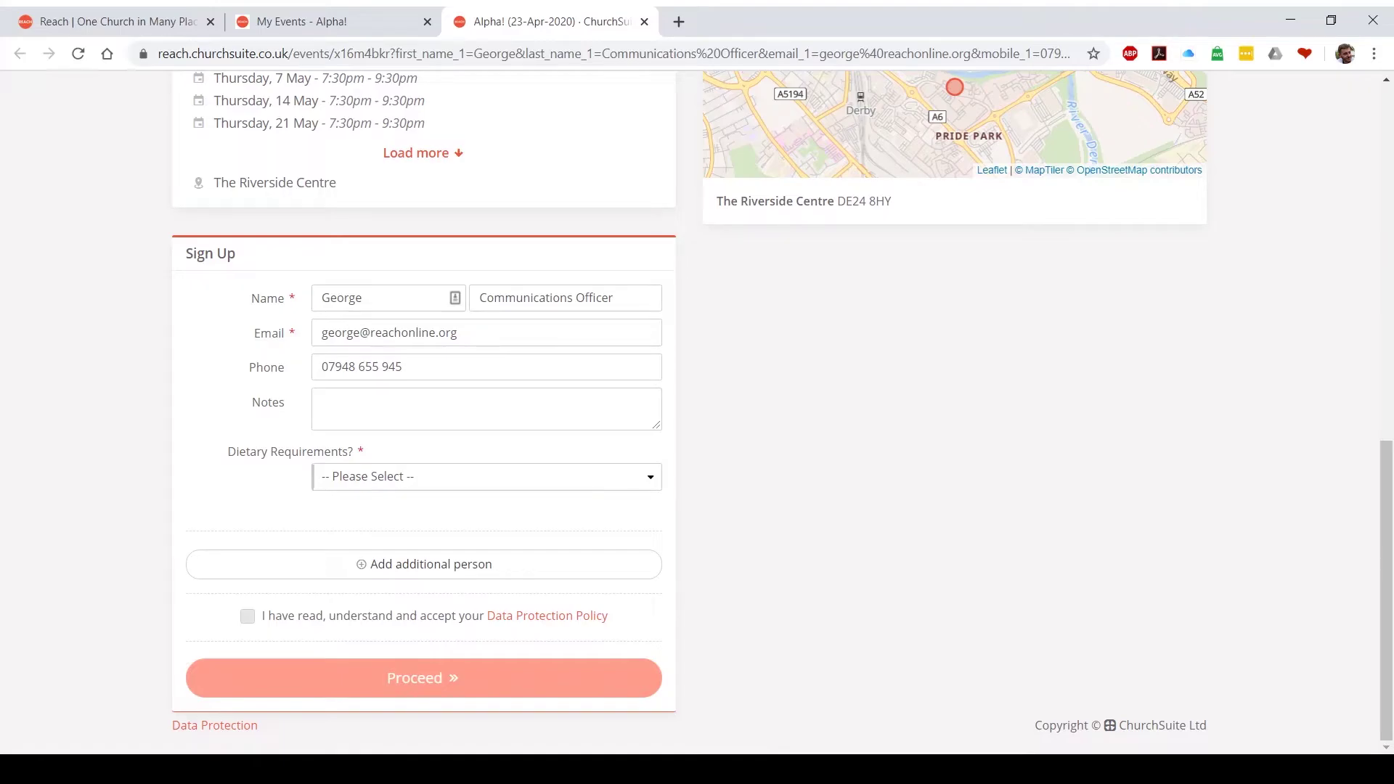
Set your dietary requirements to None and add a second attendee's name, email and diet None
{"action": "key", "text": "Down"}
{"action": "key", "text": "Tab"}
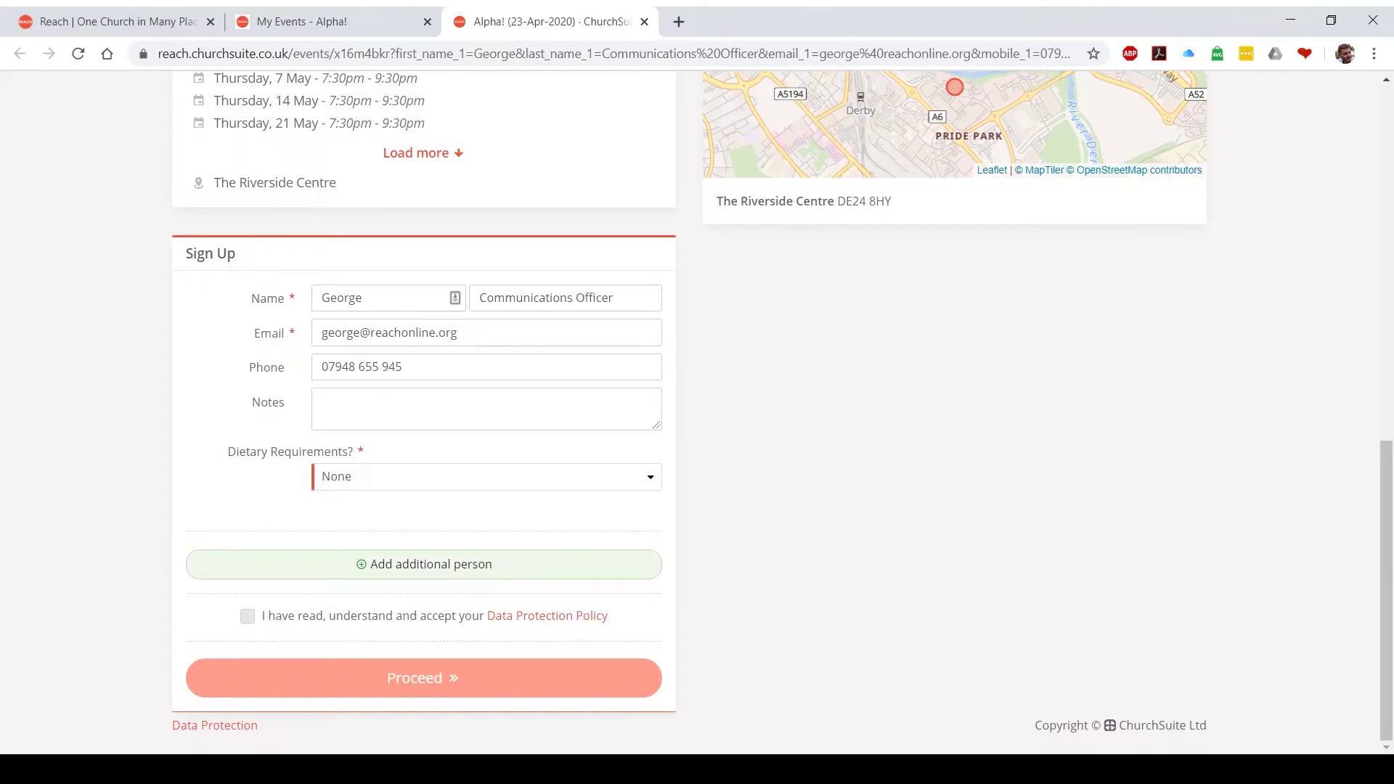
{"action": "key", "text": "Return"}
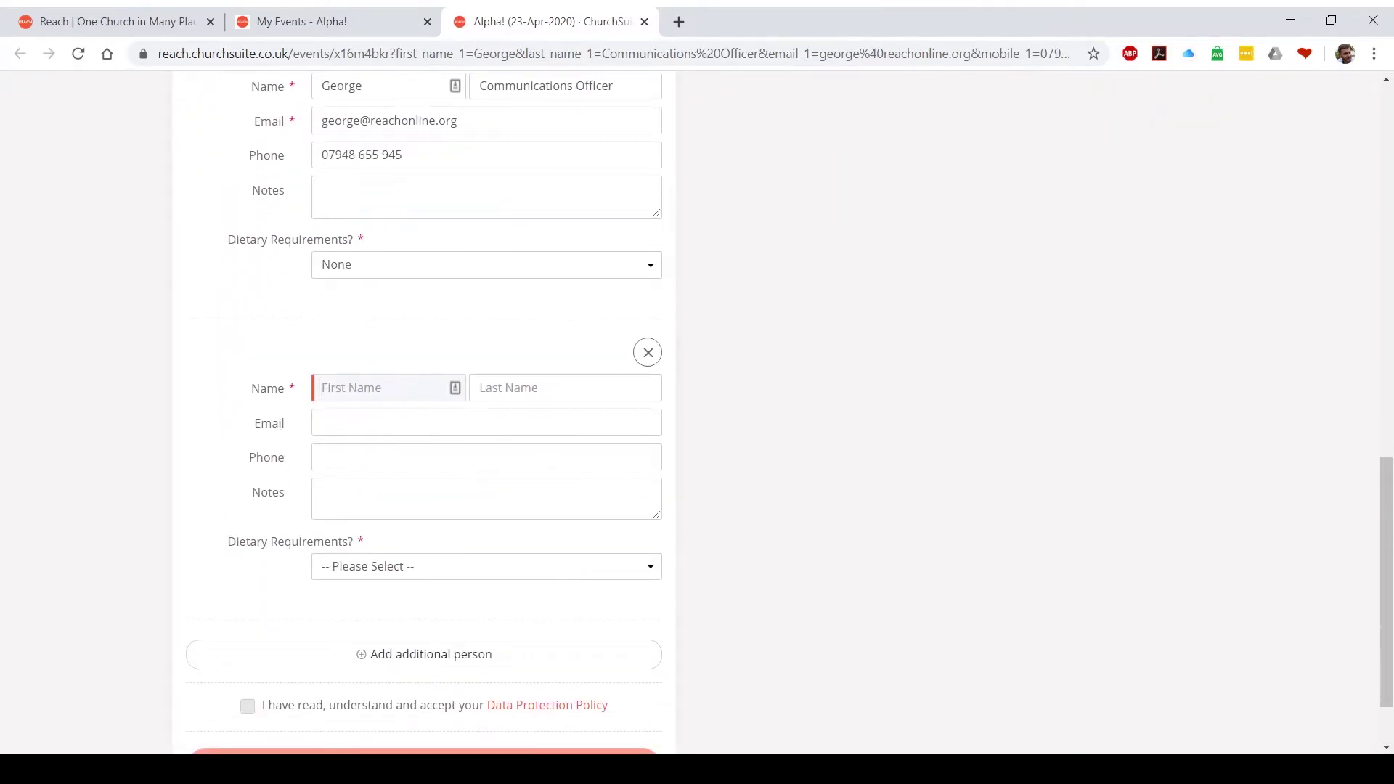
{"action": "key", "text": "Tab"}
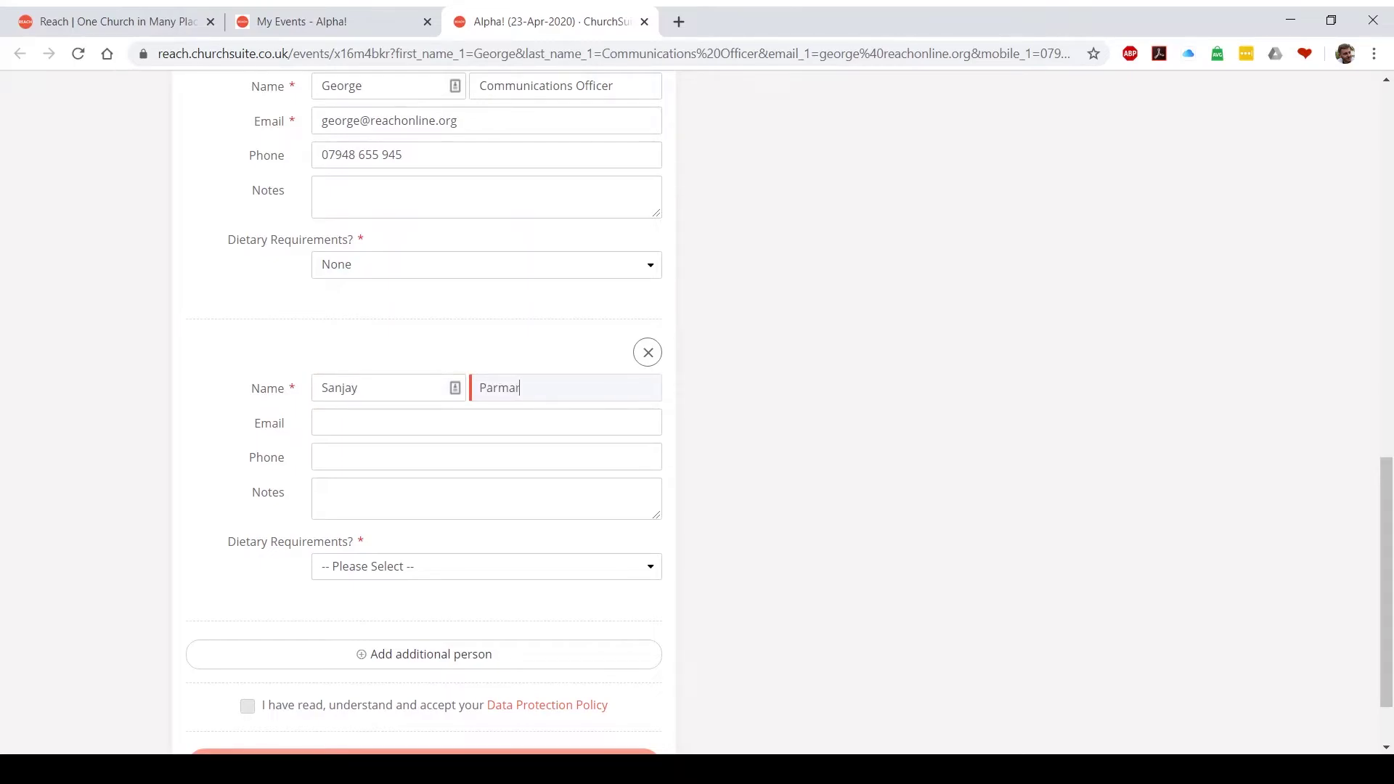
{"action": "left_click", "coordinate": [323, 422]}
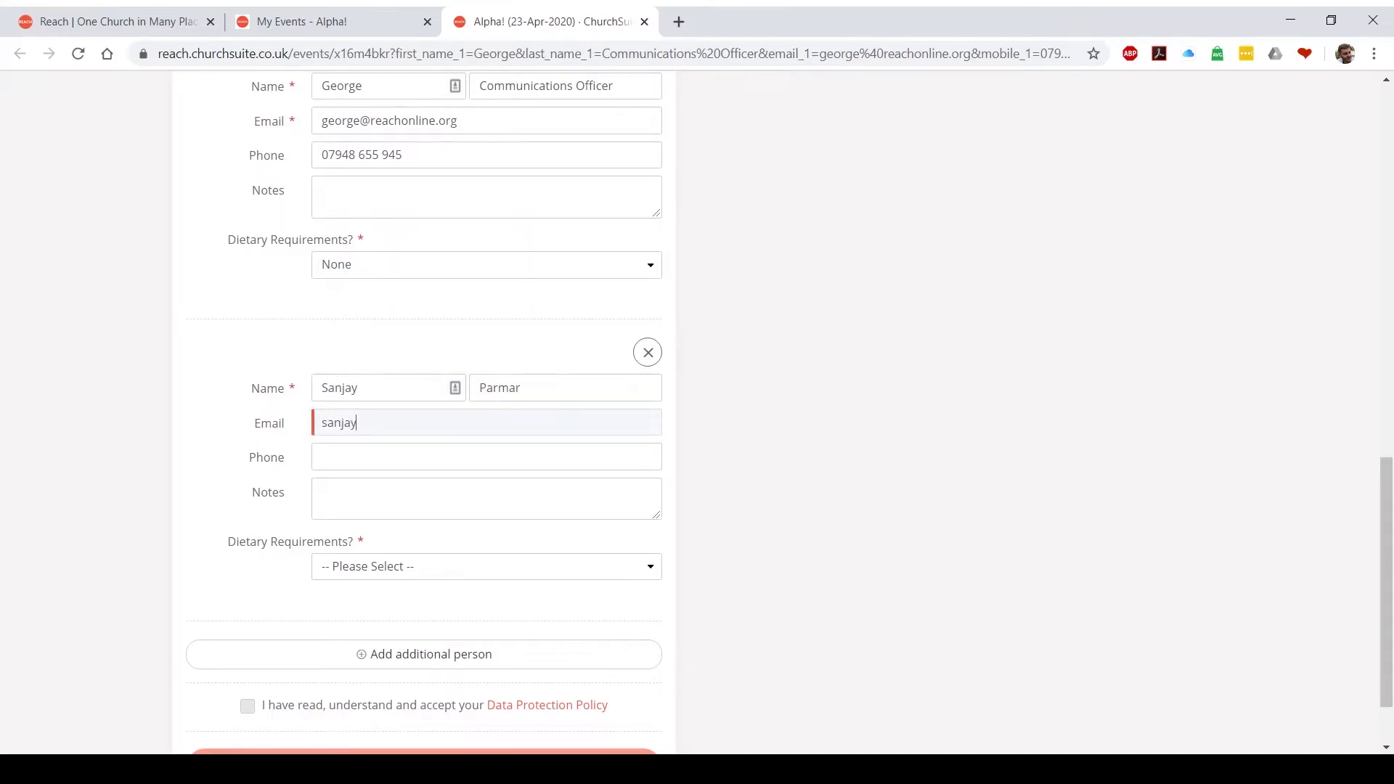
{"action": "key", "text": "Tab"}
{"action": "key", "text": "Tab"}
{"action": "key", "text": "Tab"}
{"action": "key", "text": "Down"}
Accept the Data Protection Policy, submit and confirm the Alpha! sign-up, then close its tab
{"action": "scroll", "coordinate": [424, 407], "scroll_direction": "down", "scroll_amount": 2}
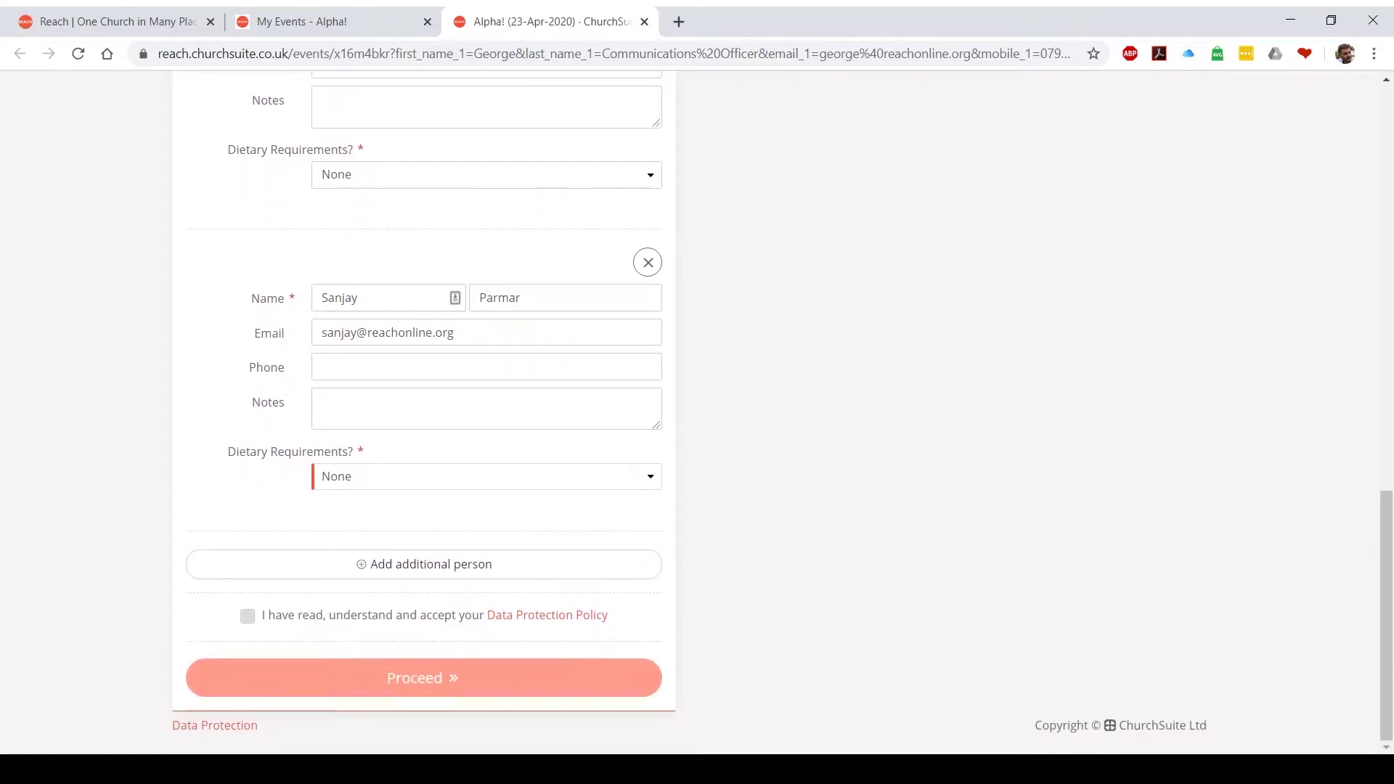
{"action": "key", "text": "Tab"}
{"action": "key", "text": "Tab"}
{"action": "key", "text": "space"}
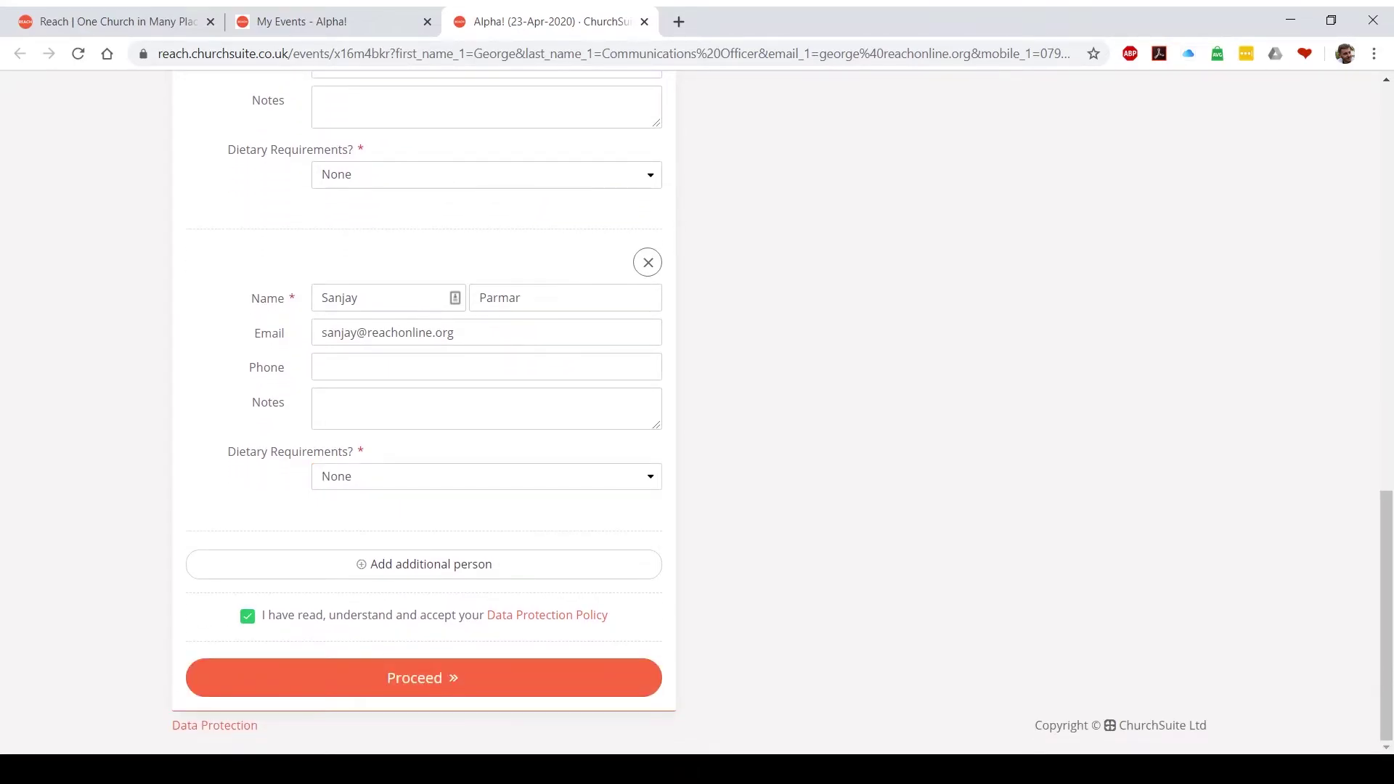
{"action": "key", "text": "Return"}
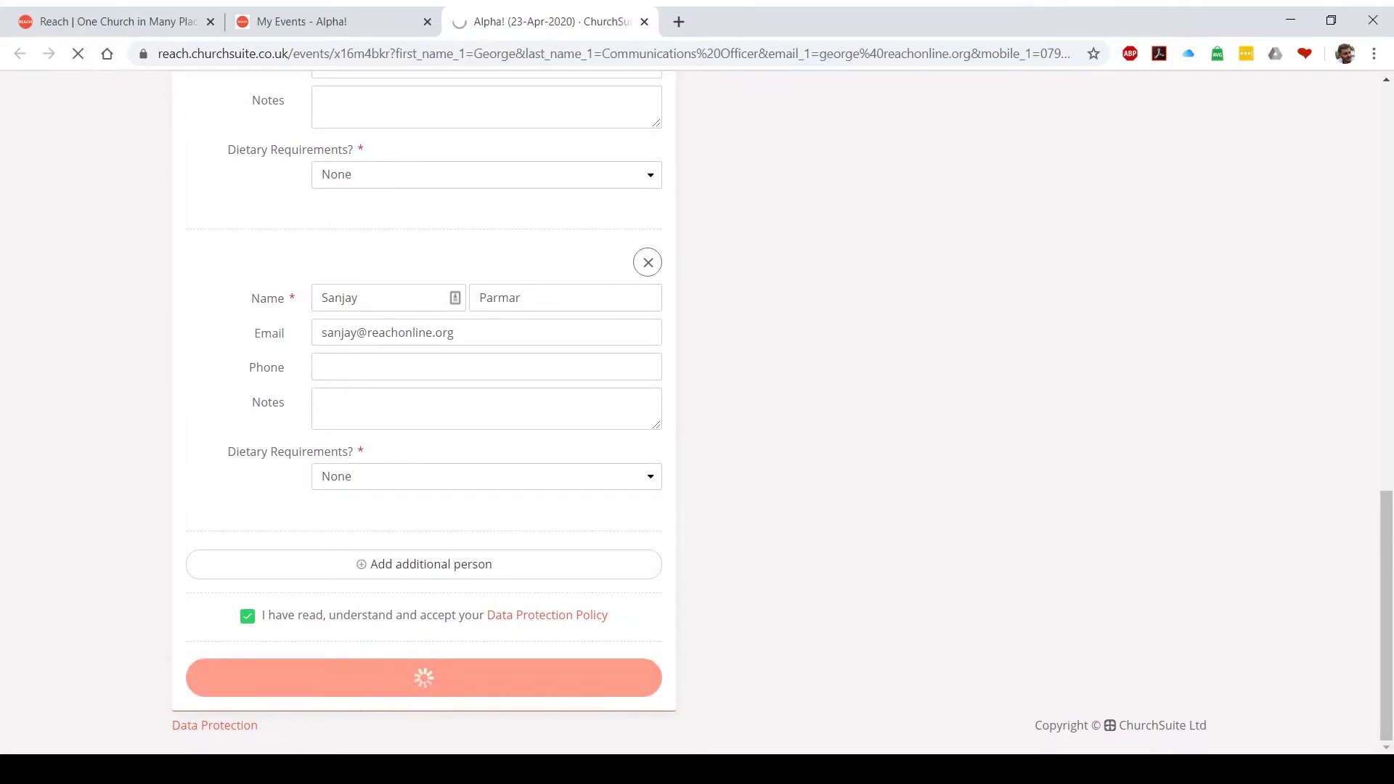
{"action": "scroll", "coordinate": [697, 414], "scroll_direction": "down", "scroll_amount": 3}
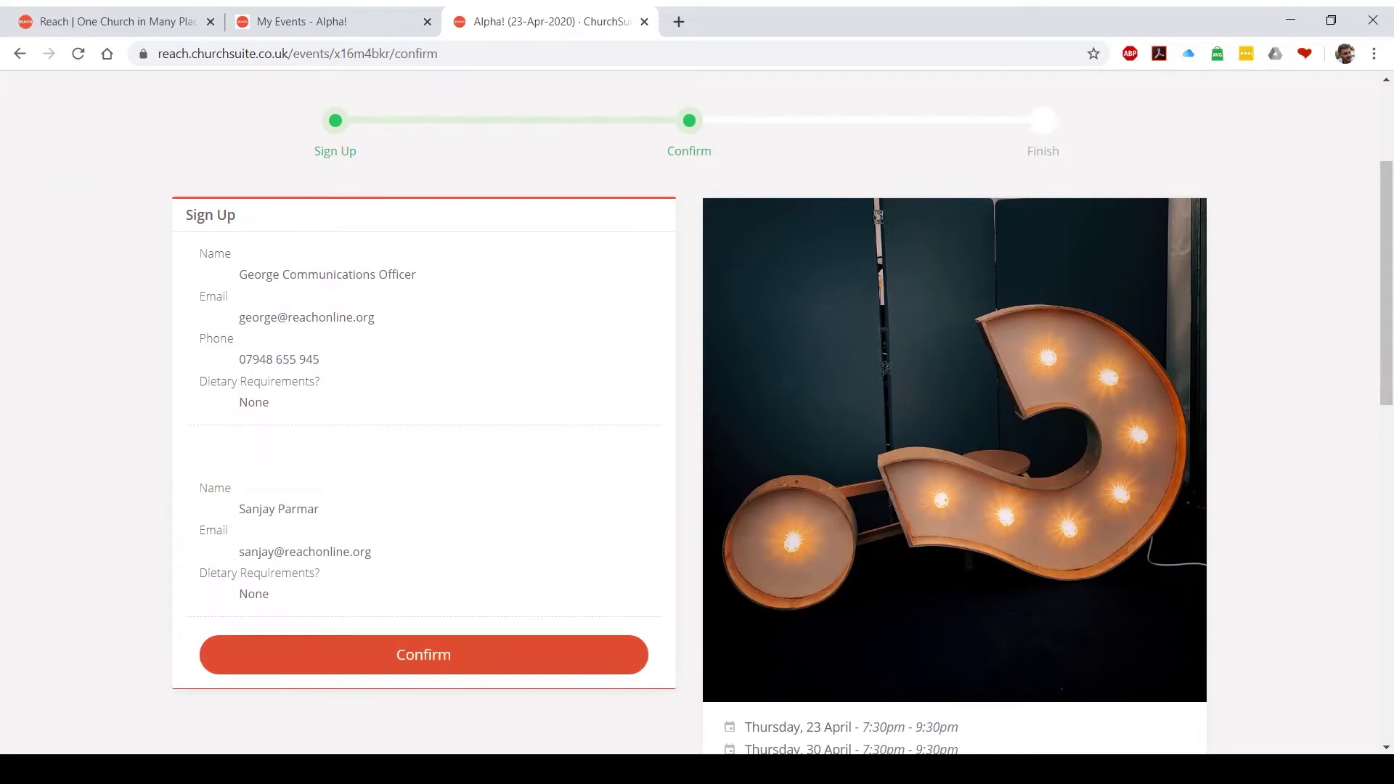
{"action": "left_click", "coordinate": [423, 653]}
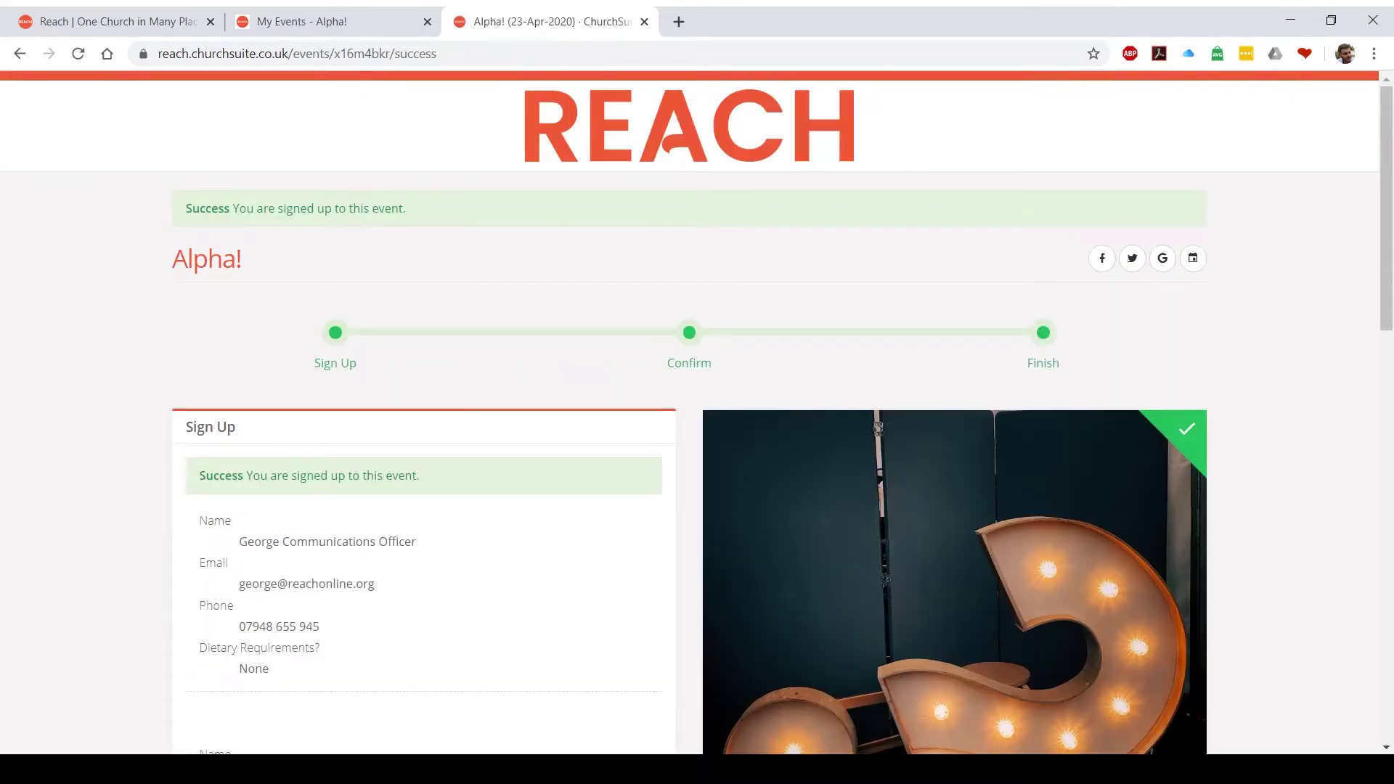
{"action": "left_click", "coordinate": [644, 21]}
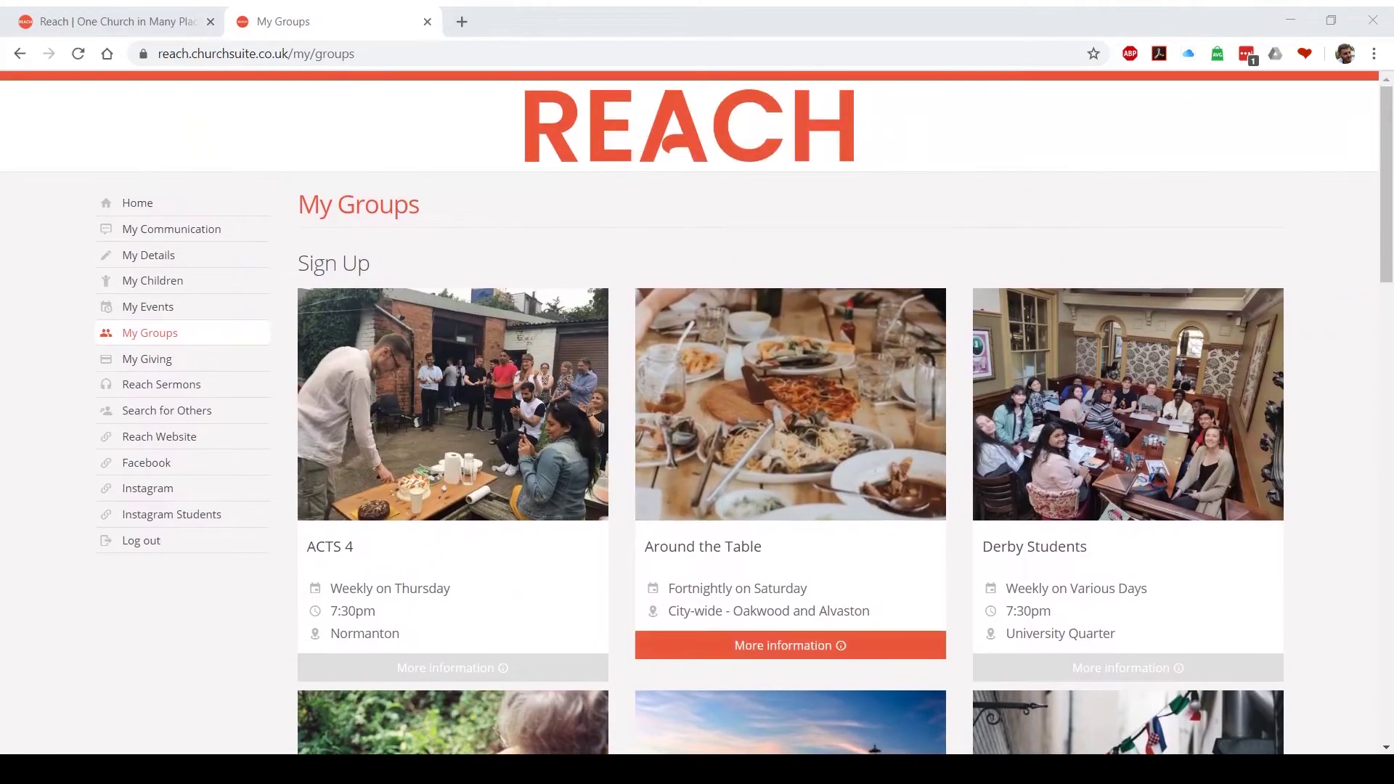
Open the Around the Table group's More information page and look over its description and location
{"action": "left_click", "coordinate": [790, 645]}
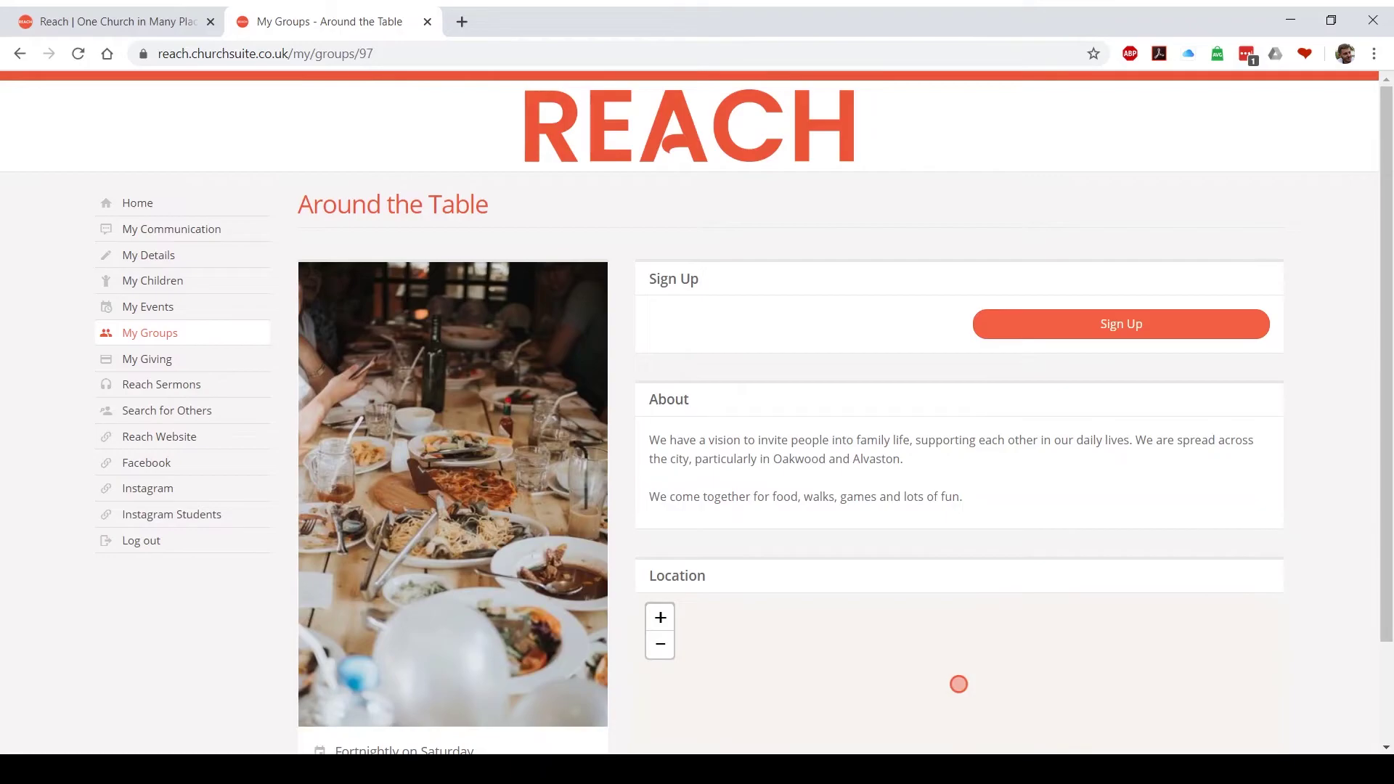
{"action": "scroll", "coordinate": [697, 412], "scroll_direction": "down", "scroll_amount": 2}
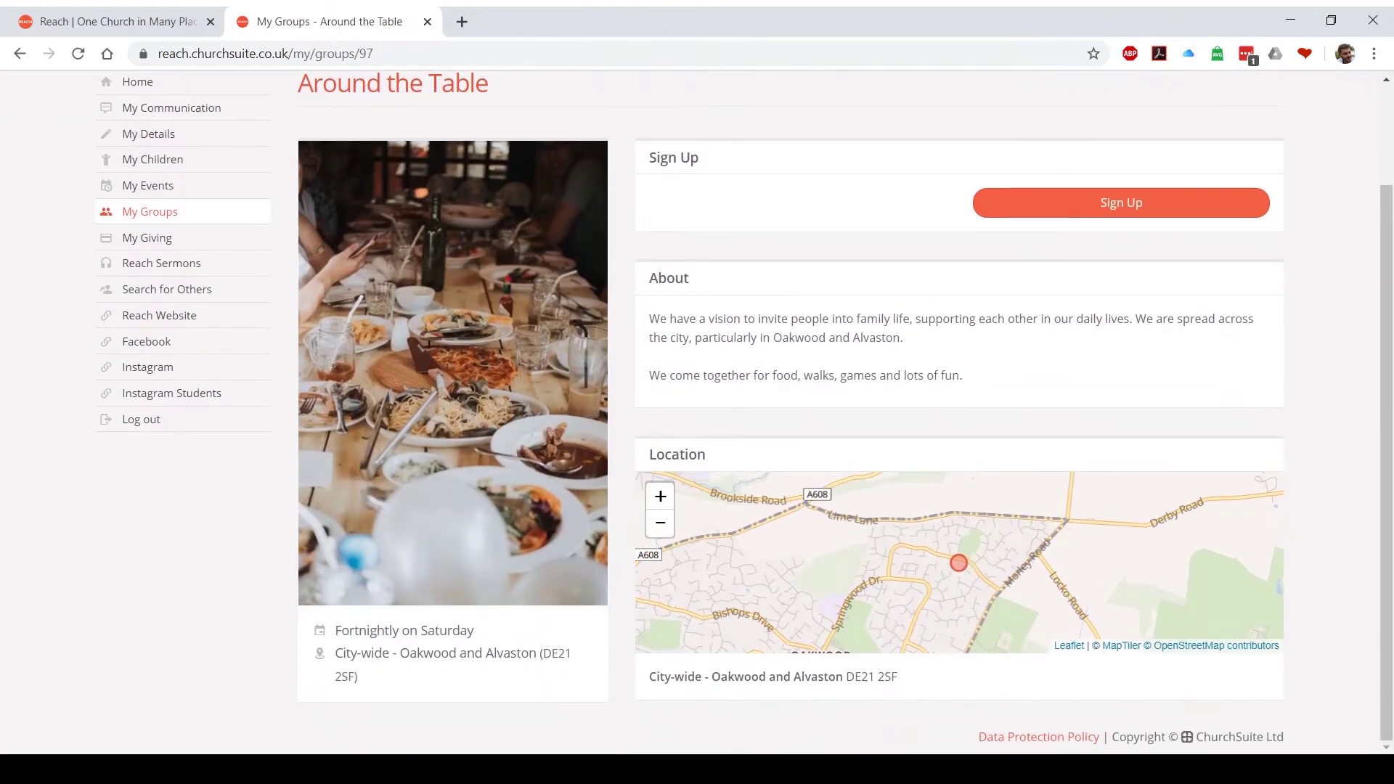
{"action": "scroll", "coordinate": [697, 412], "scroll_direction": "up", "scroll_amount": 2}
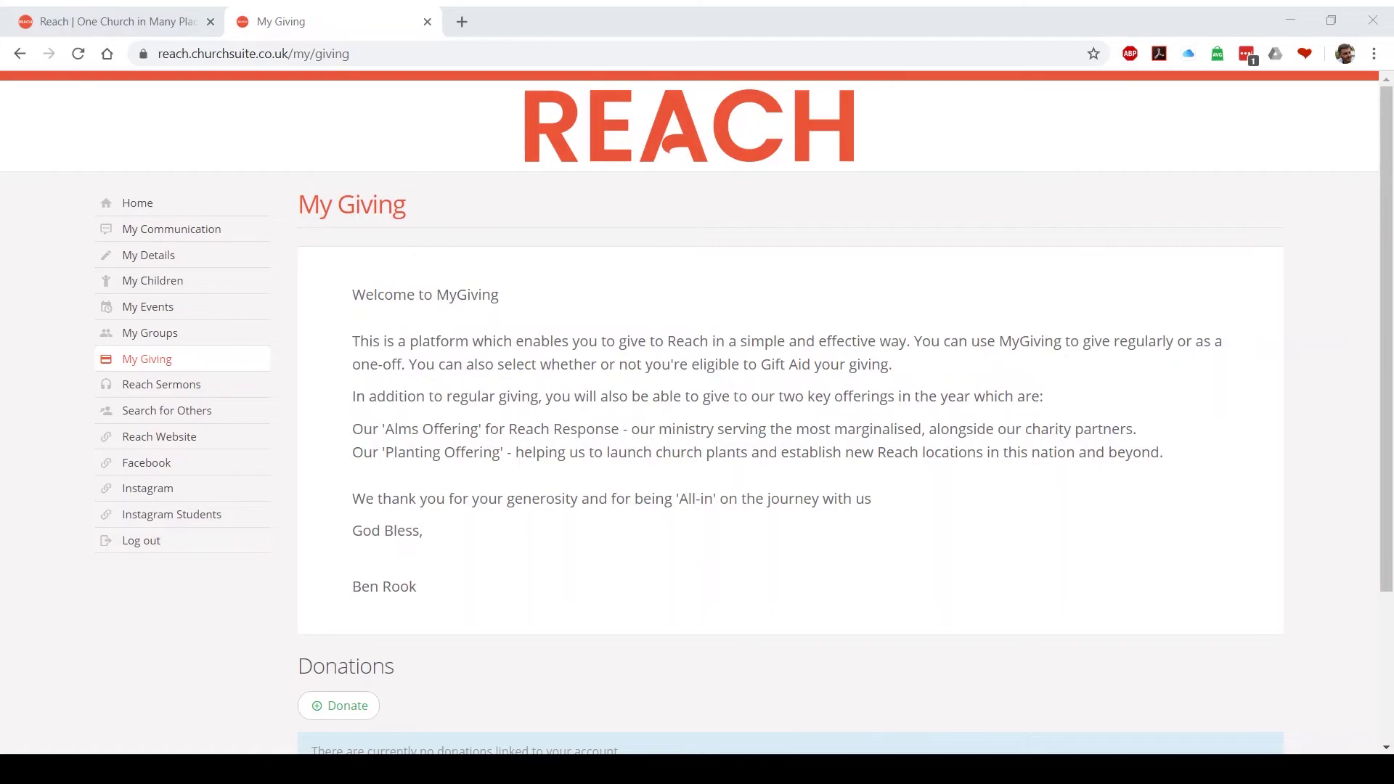
Open the Donate form for Reach General Giving from the My Giving page
{"action": "scroll", "coordinate": [697, 413], "scroll_direction": "down", "scroll_amount": 3}
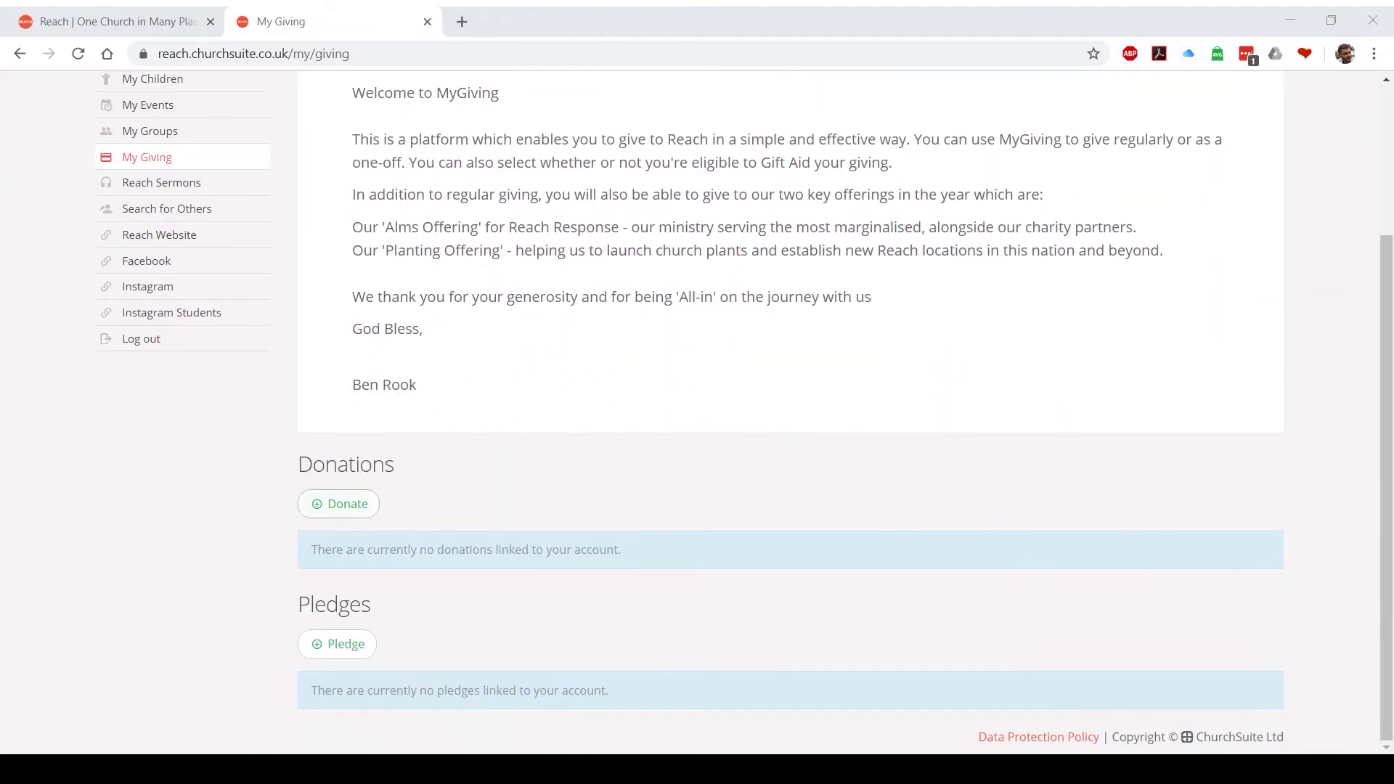
{"action": "left_click", "coordinate": [338, 503]}
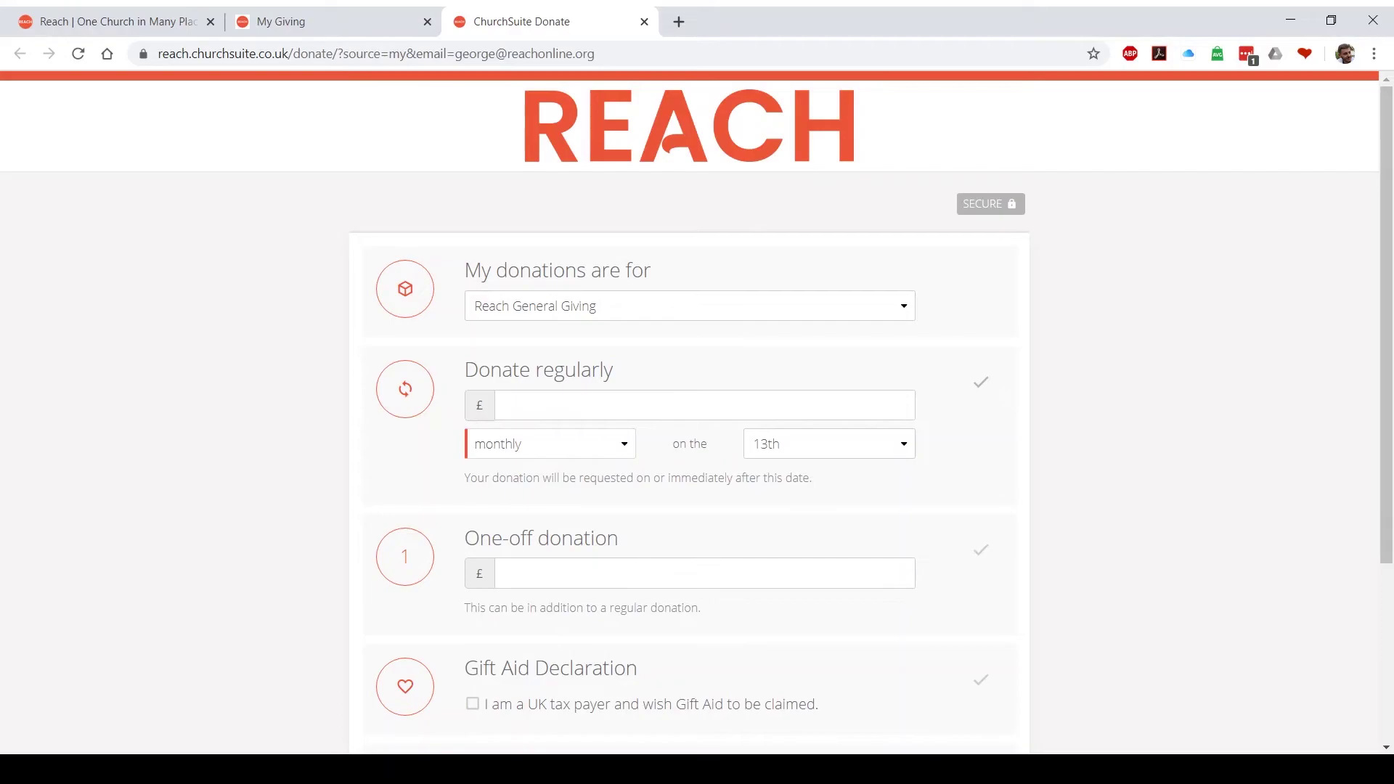
Try the regular-giving day, Gift Aid and Data Protection options, untick them, and close the Donate tab
{"action": "left_click", "coordinate": [829, 443]}
{"action": "scroll", "coordinate": [690, 414], "scroll_direction": "down", "scroll_amount": 3}
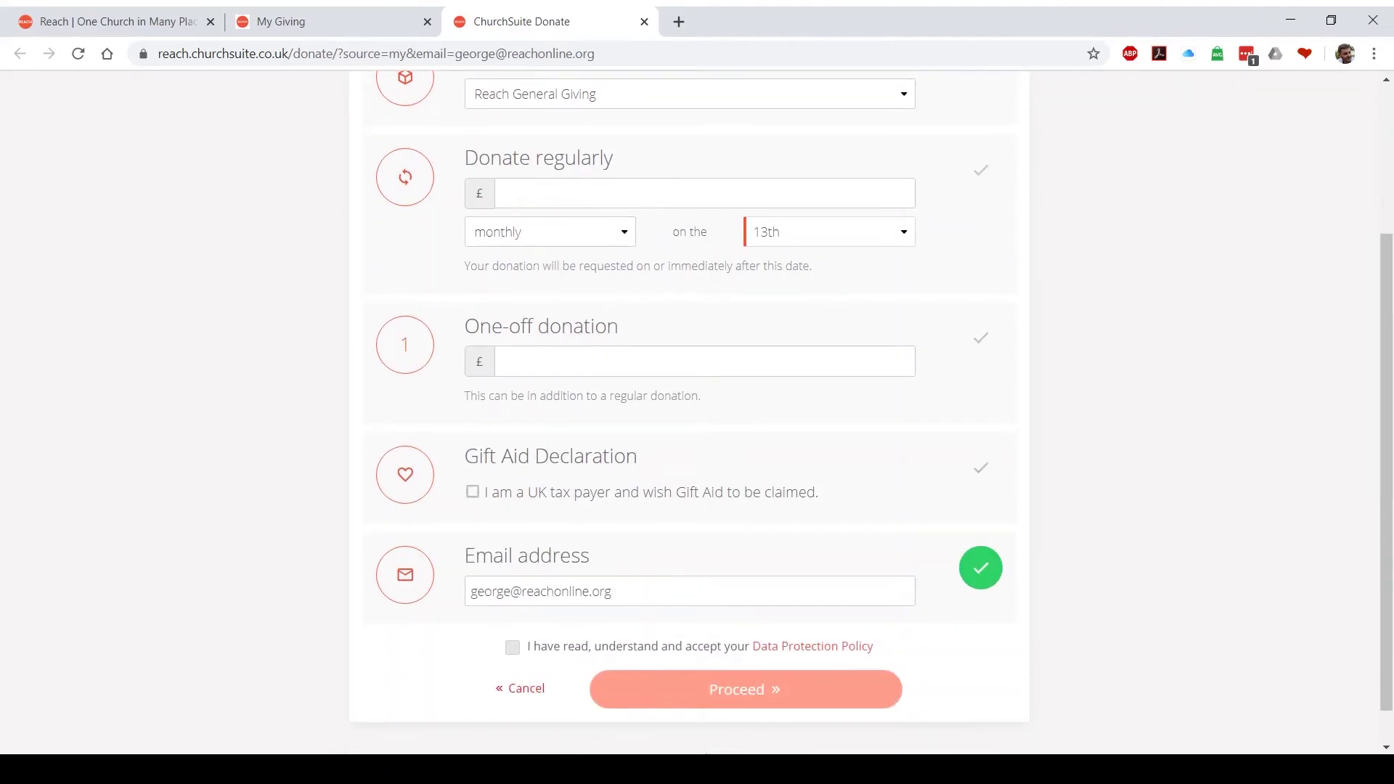
{"action": "left_click", "coordinate": [473, 492]}
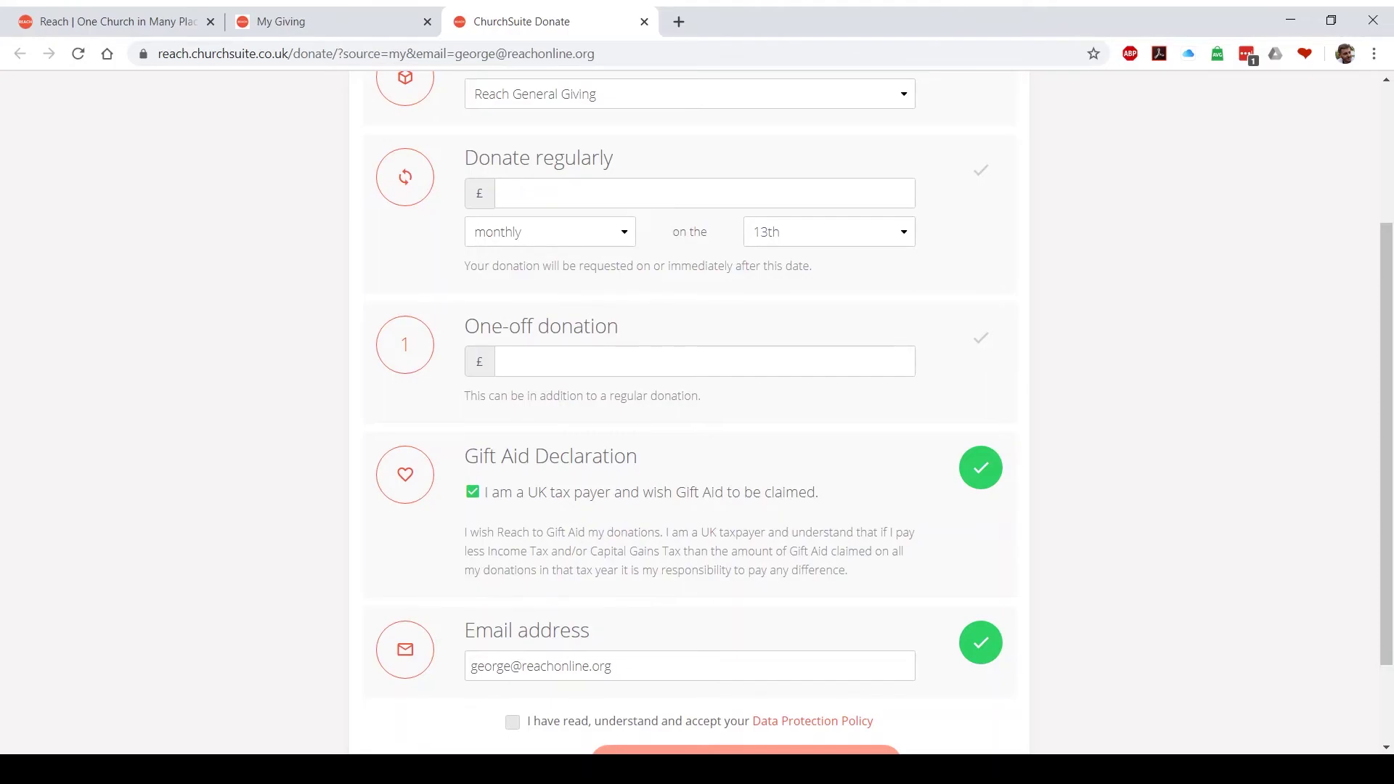
{"action": "key", "text": "space"}
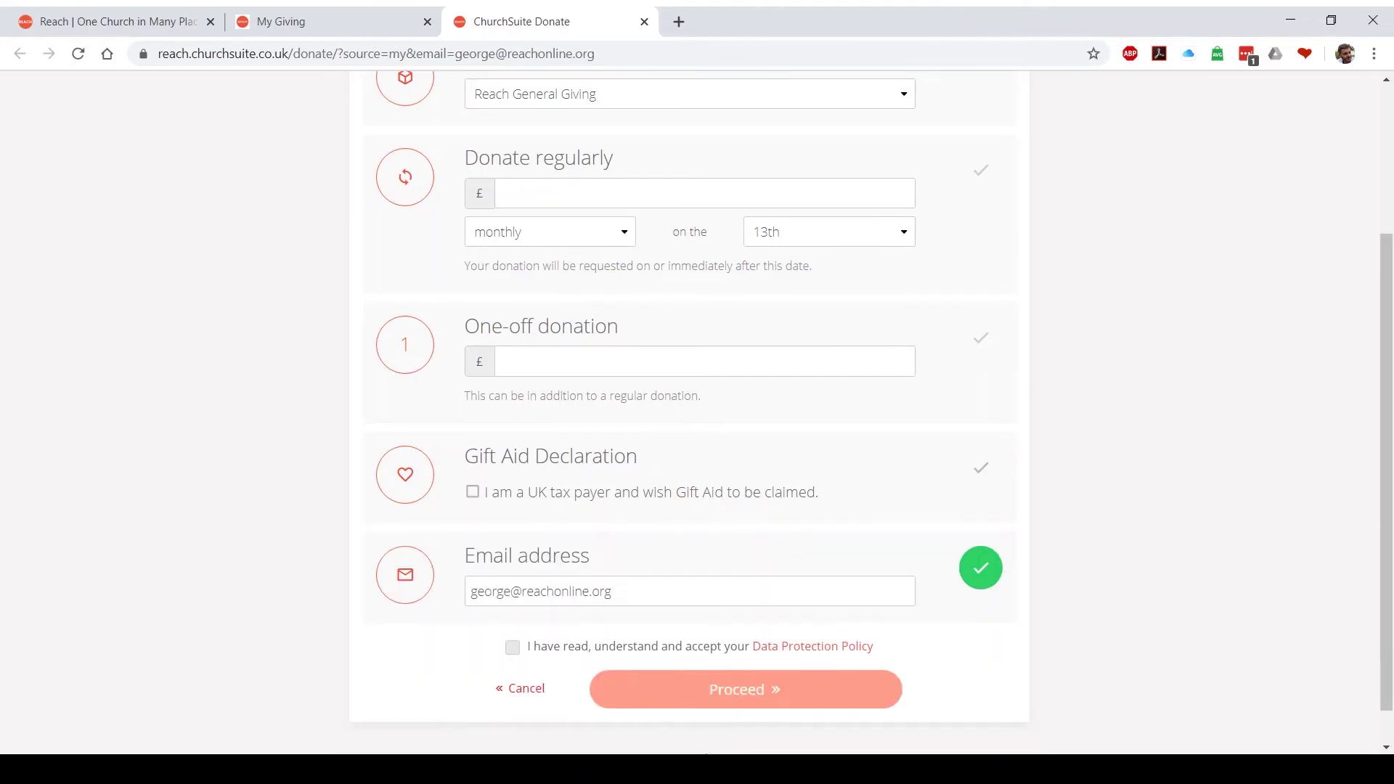
{"action": "scroll", "coordinate": [689, 407], "scroll_direction": "down", "scroll_amount": 1}
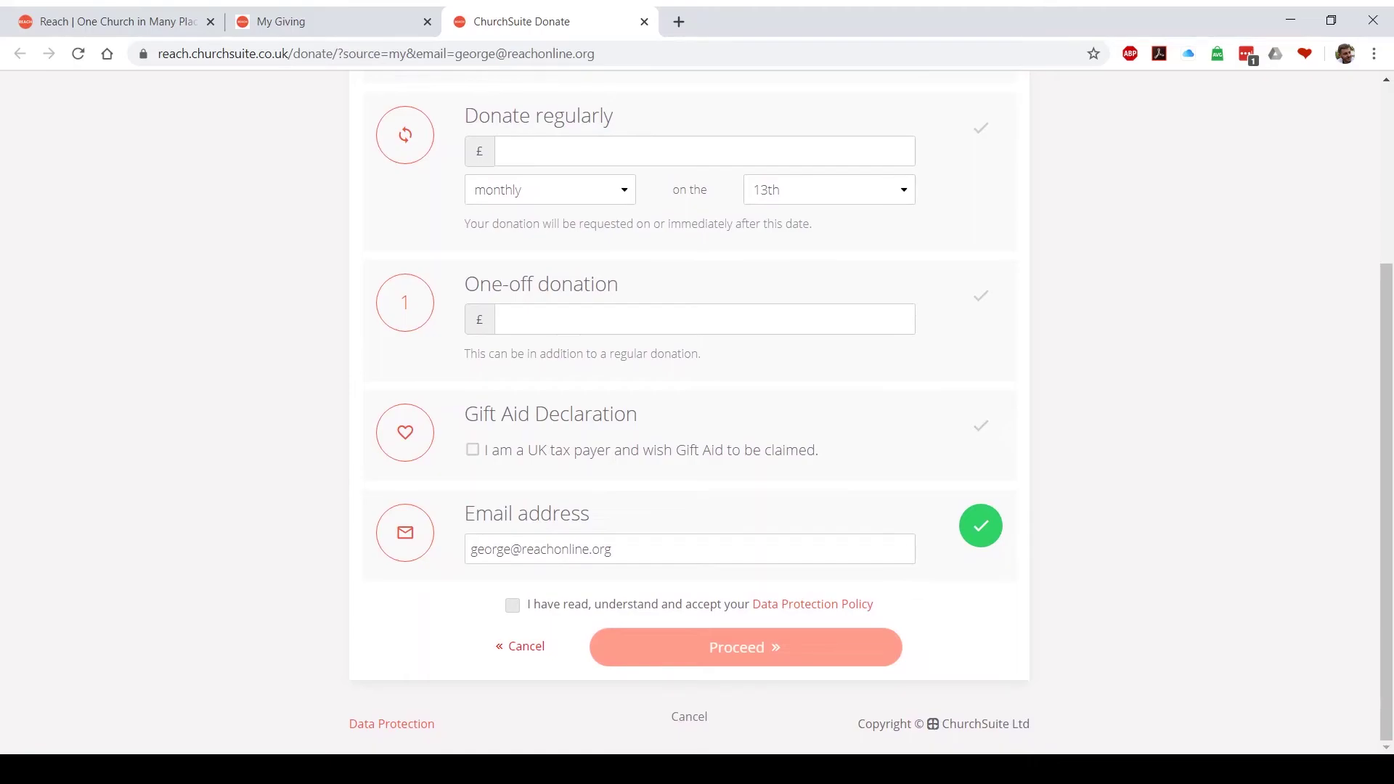
{"action": "key", "text": "space"}
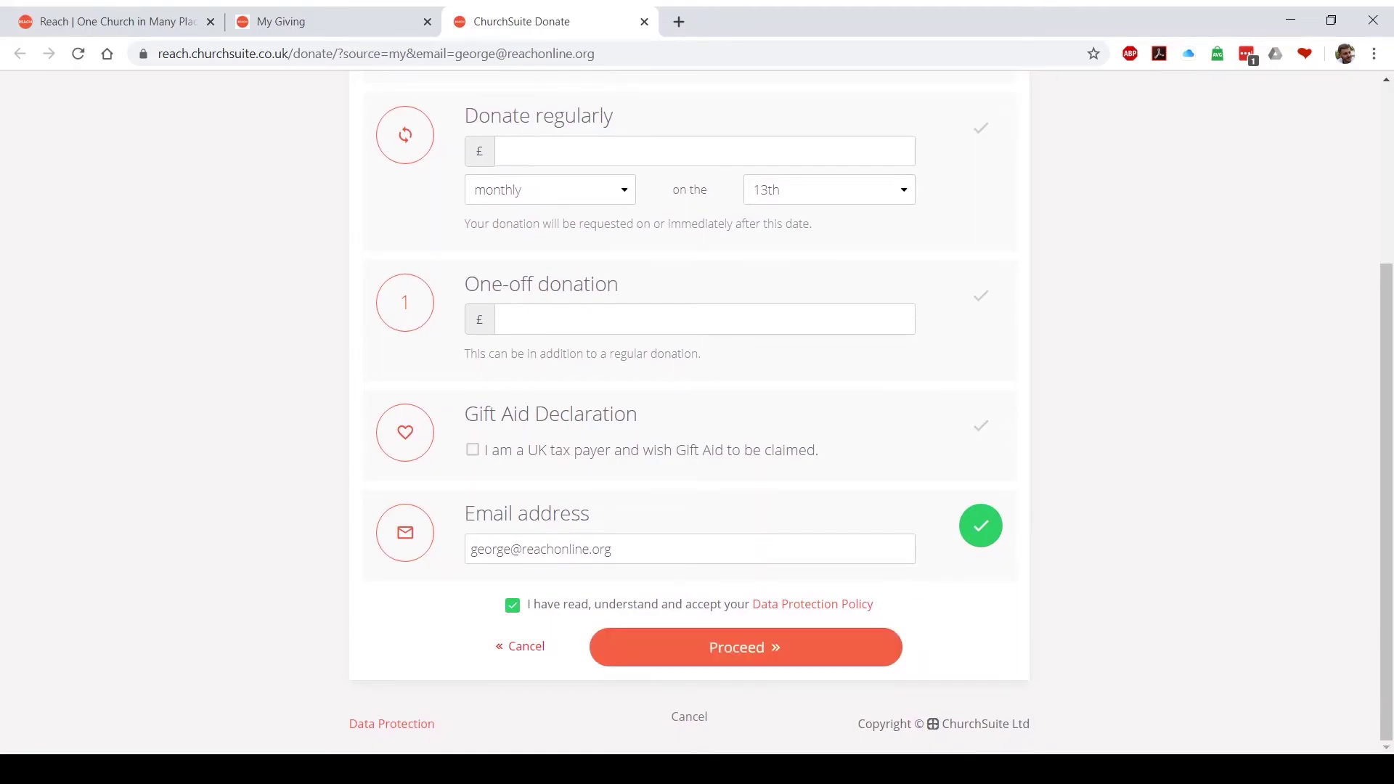
{"action": "key", "text": "space"}
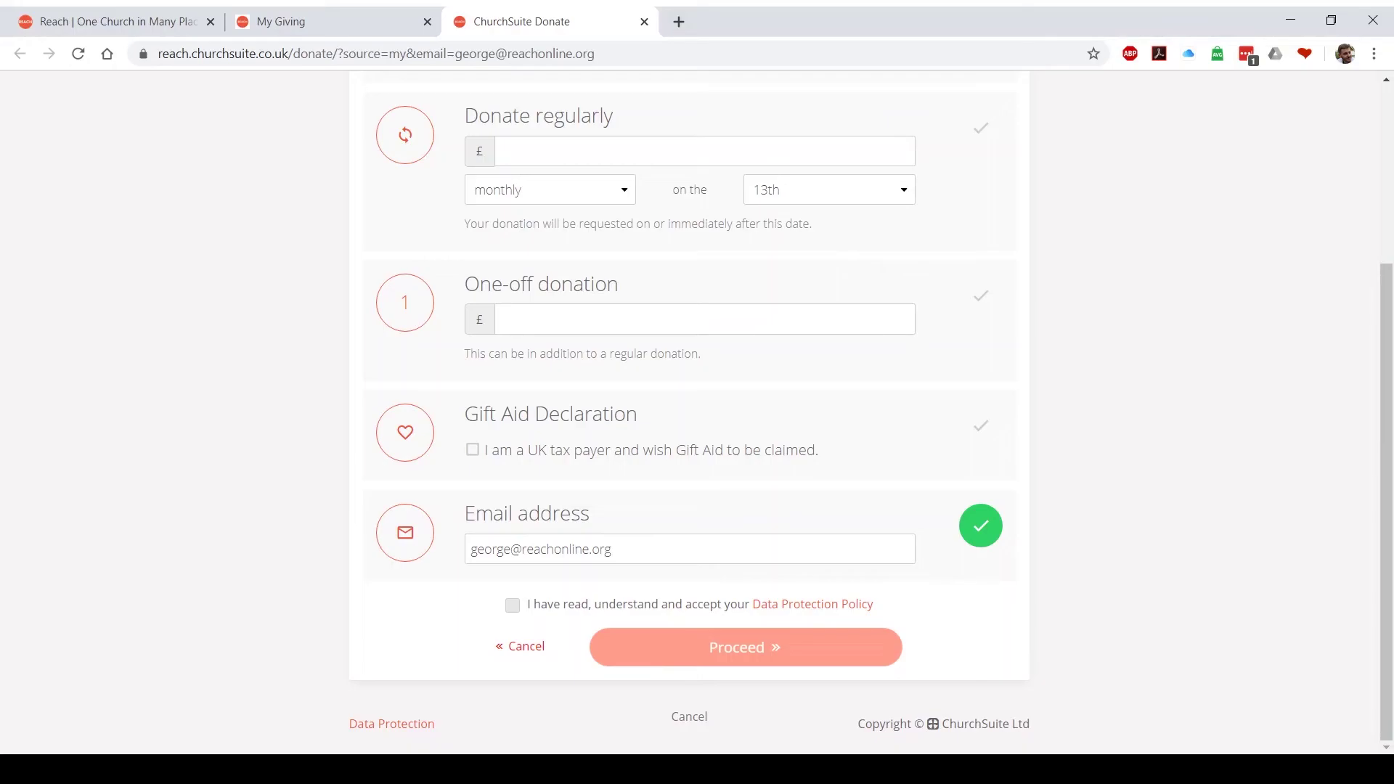
{"action": "left_click", "coordinate": [644, 22]}
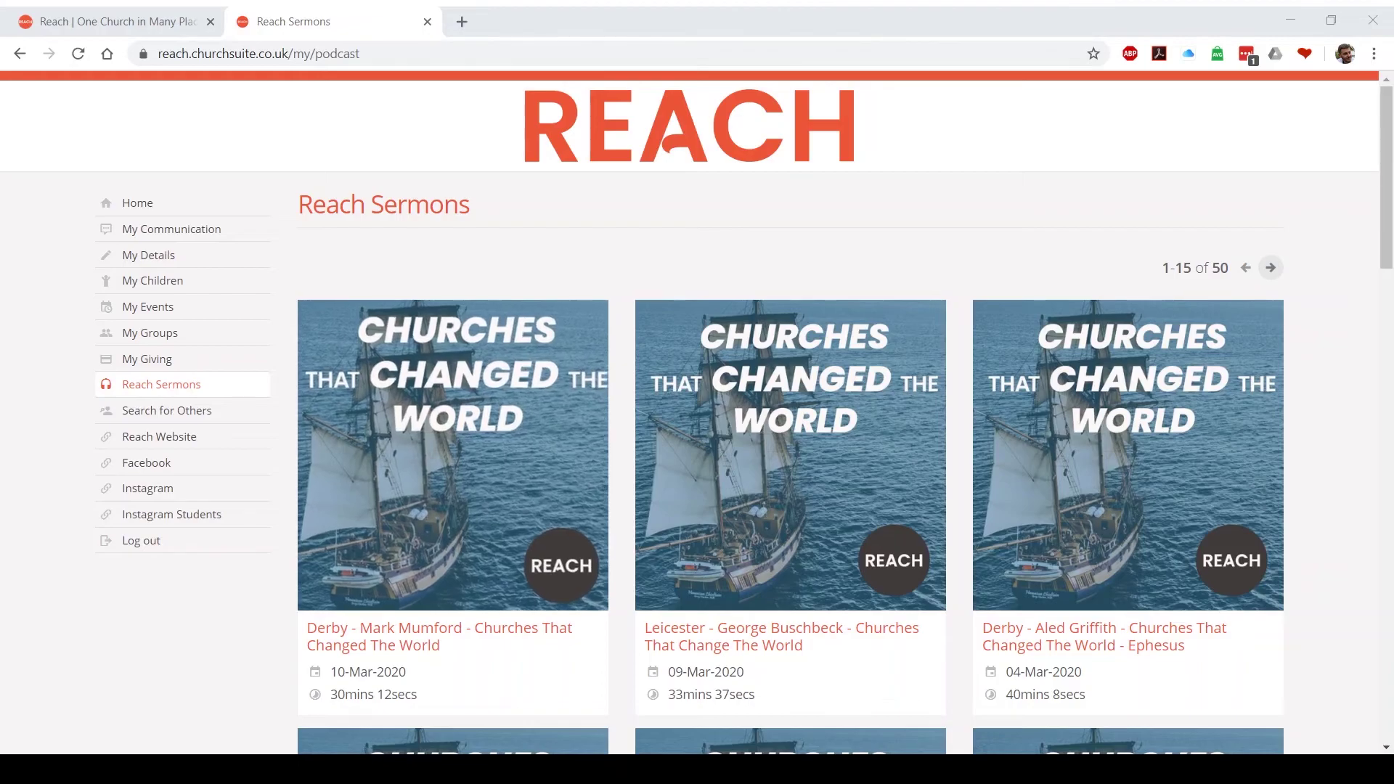
View the 10-Mar-2020 Churches That Changed The World sermon, then the 593-member directory
{"action": "left_click", "coordinate": [453, 455]}
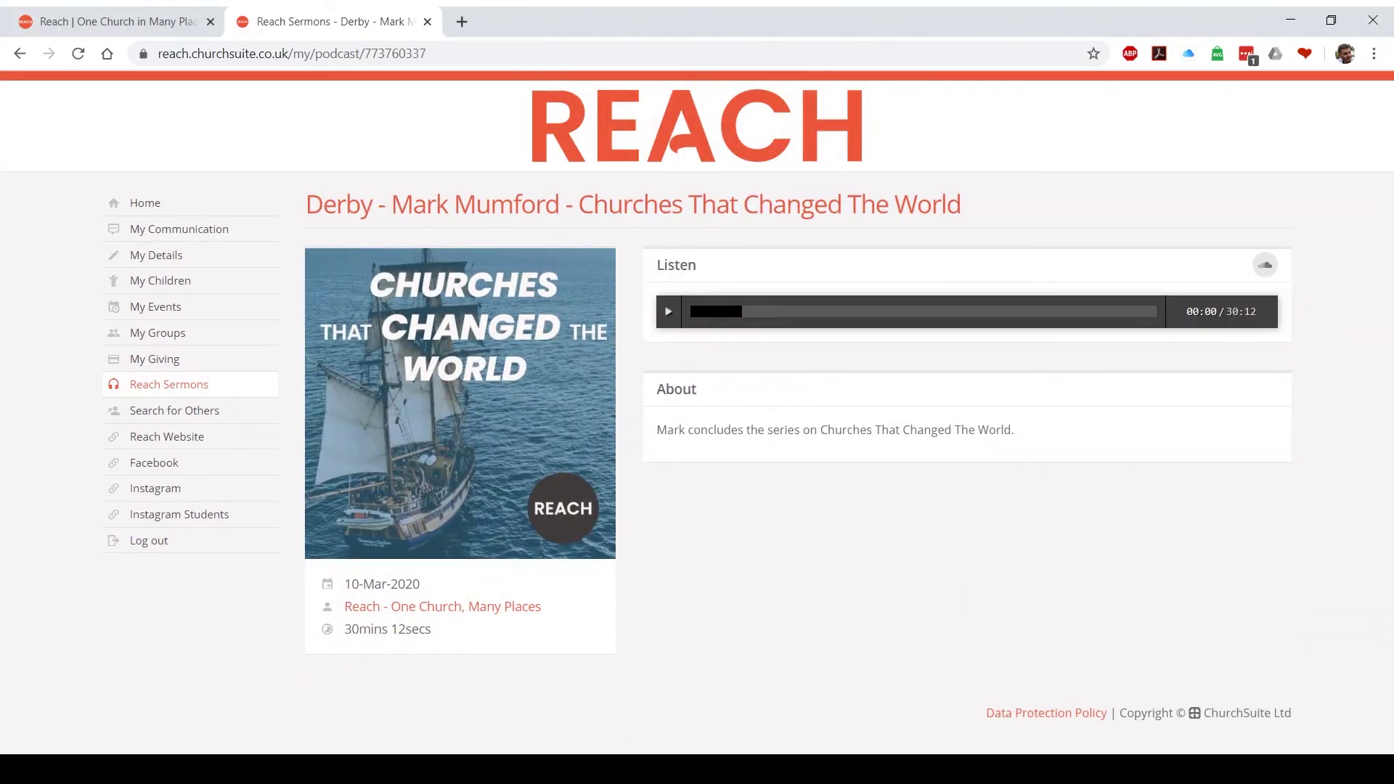
{"action": "left_click", "coordinate": [174, 410]}
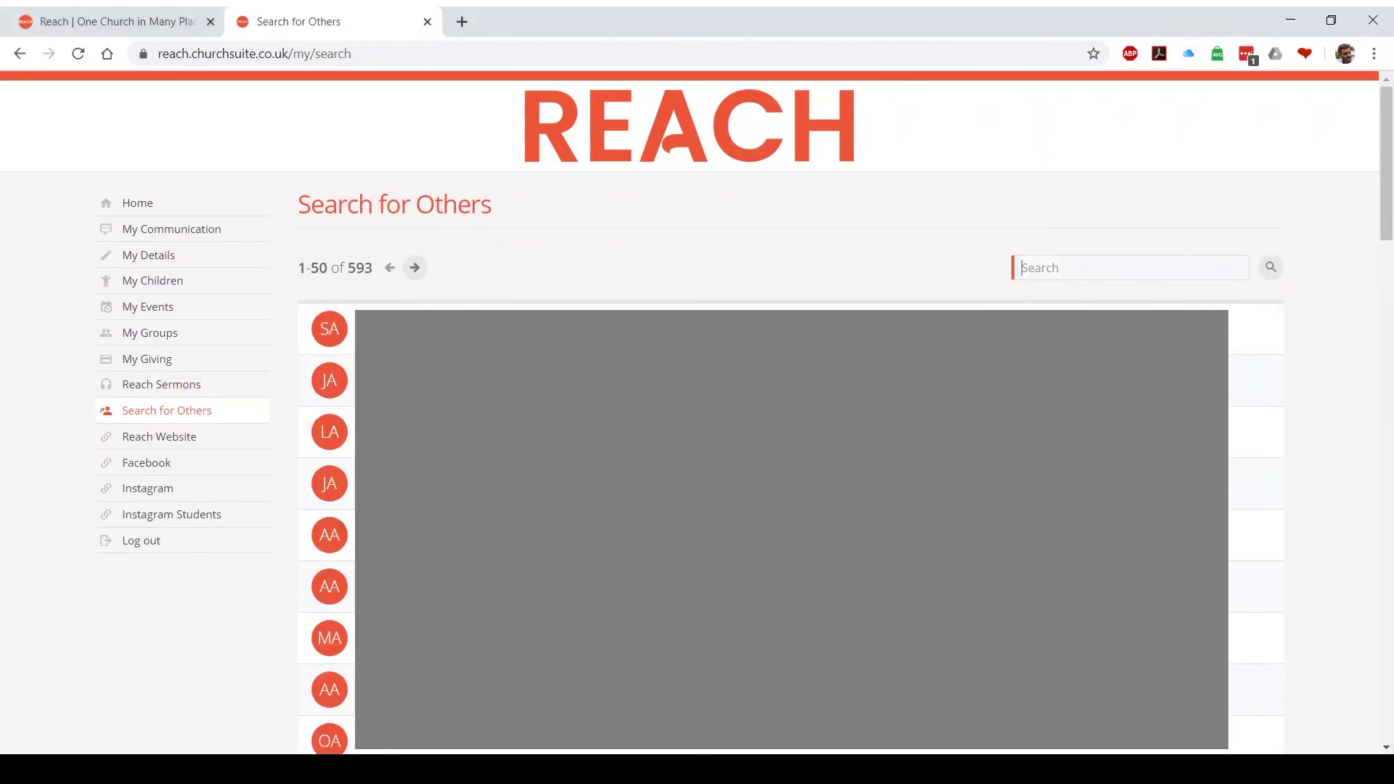
Search the directory by a member's first name to list only the Communications Officer
{"action": "type", "text": "George"}
{"action": "key", "text": "Return"}
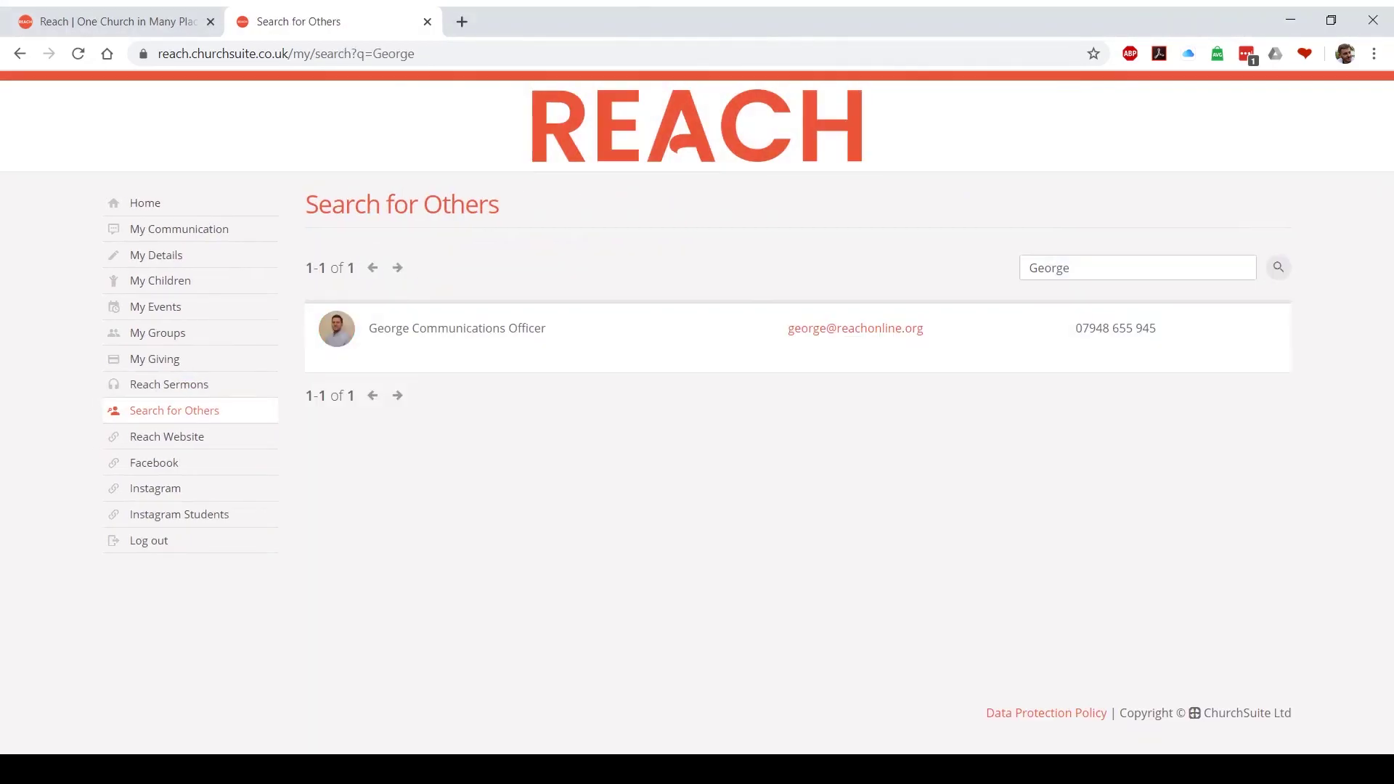